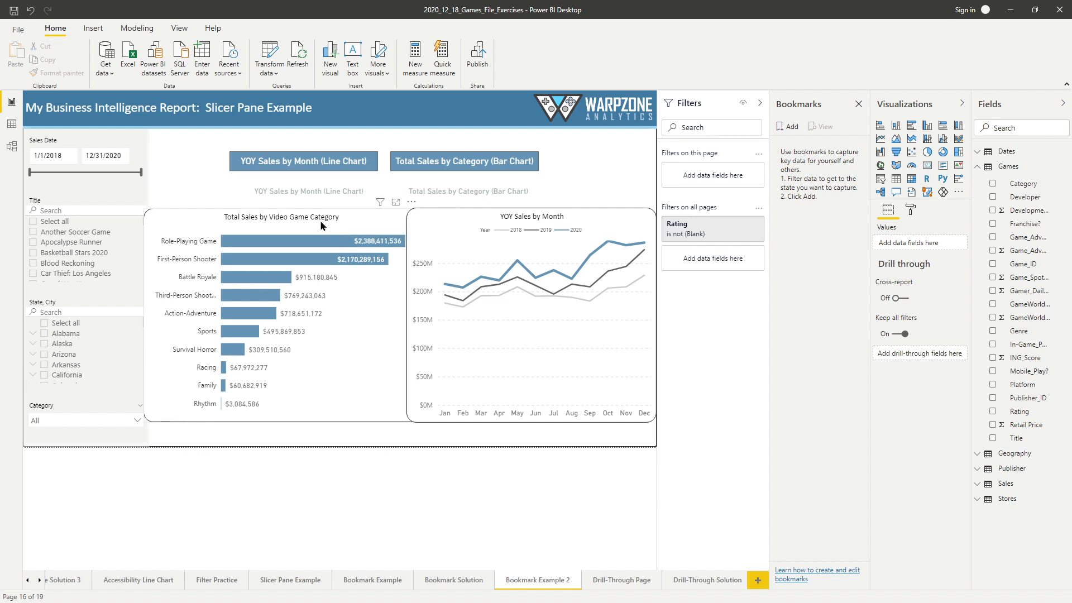
- Nudge the bar chart toward the slicers and show the Selection pane
{"action": "mouse_move", "coordinate": [322, 221]}
{"action": "left_mouse_down"}
{"action": "mouse_move", "coordinate": [286, 219]}
{"action": "mouse_move", "coordinate": [327, 215]}
{"action": "left_mouse_up"}
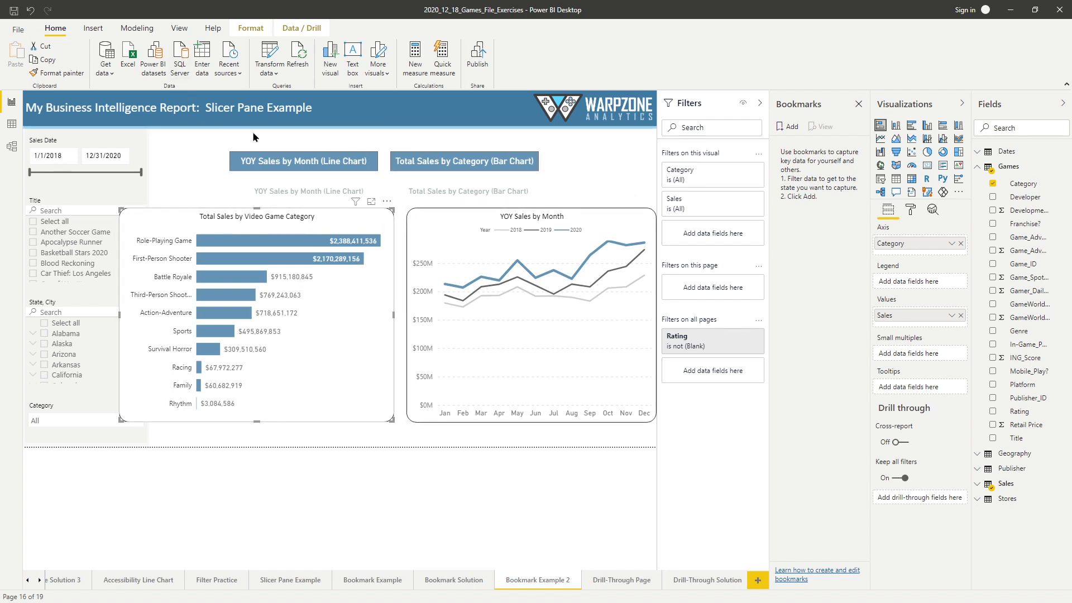
{"action": "left_click", "coordinate": [182, 29]}
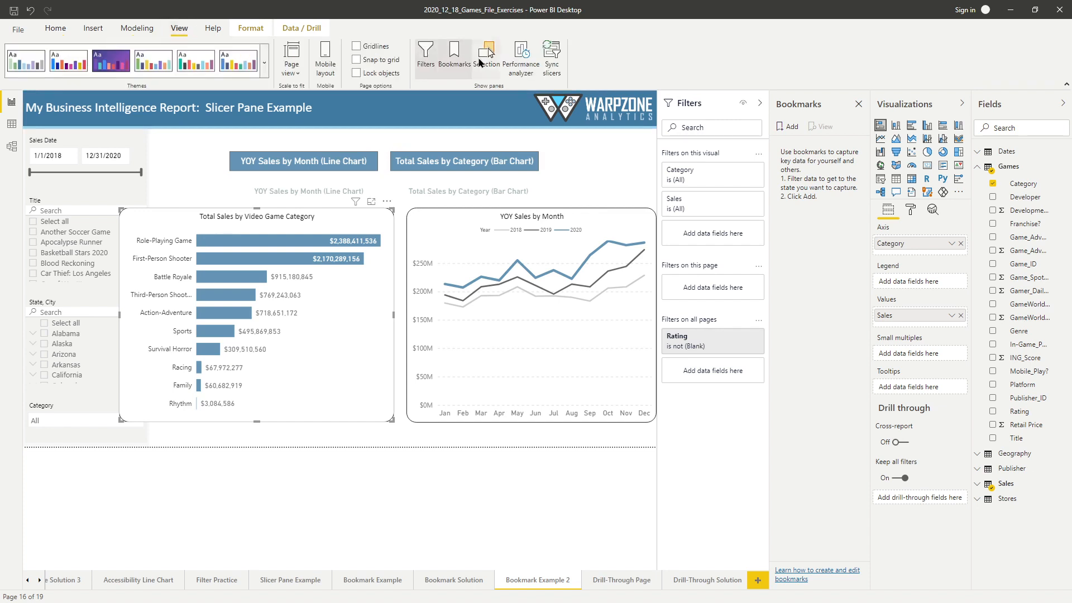
{"action": "left_click", "coordinate": [488, 48]}
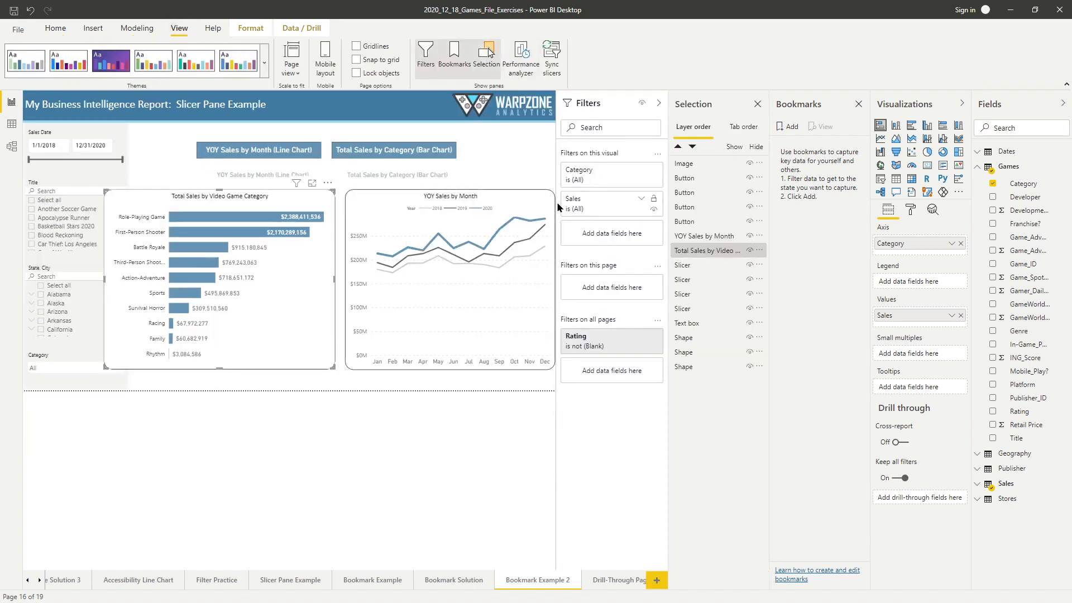
{"action": "left_click", "coordinate": [450, 198]}
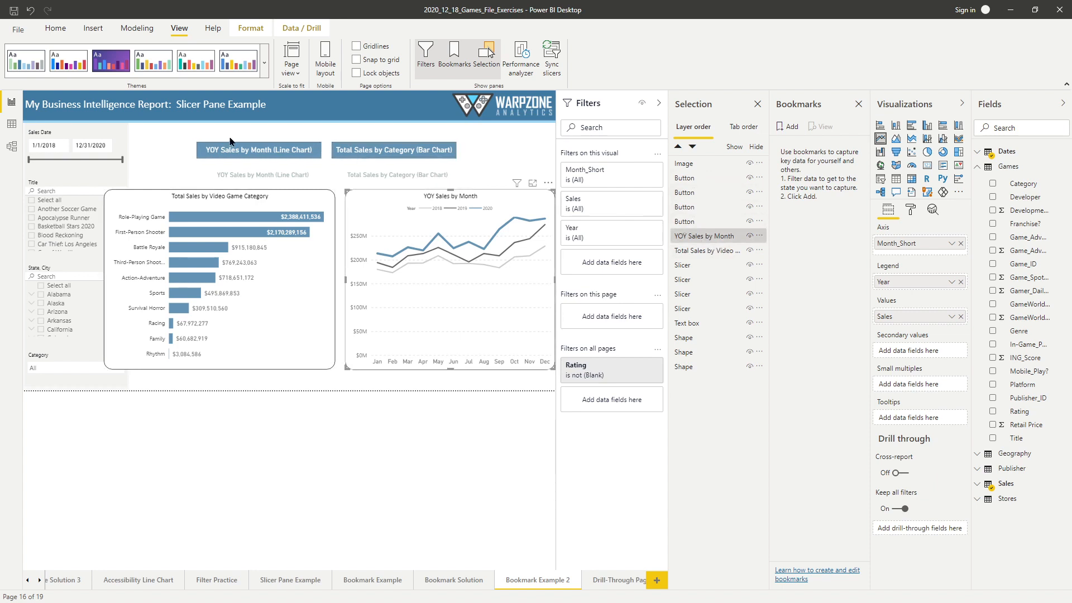
{"action": "left_click", "coordinate": [488, 146]}
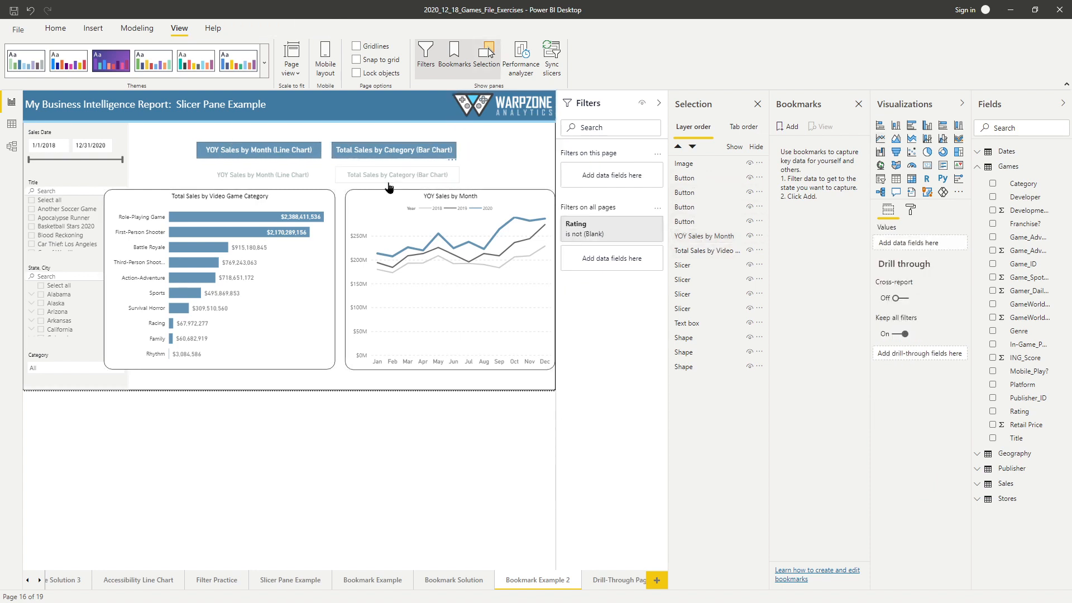
- Move the Total Sales by Video Game Category bar chart toward the page centre and widen it over part of the line chart
{"action": "left_click_drag", "start_coordinate": [232, 203], "coordinate": [313, 202]}
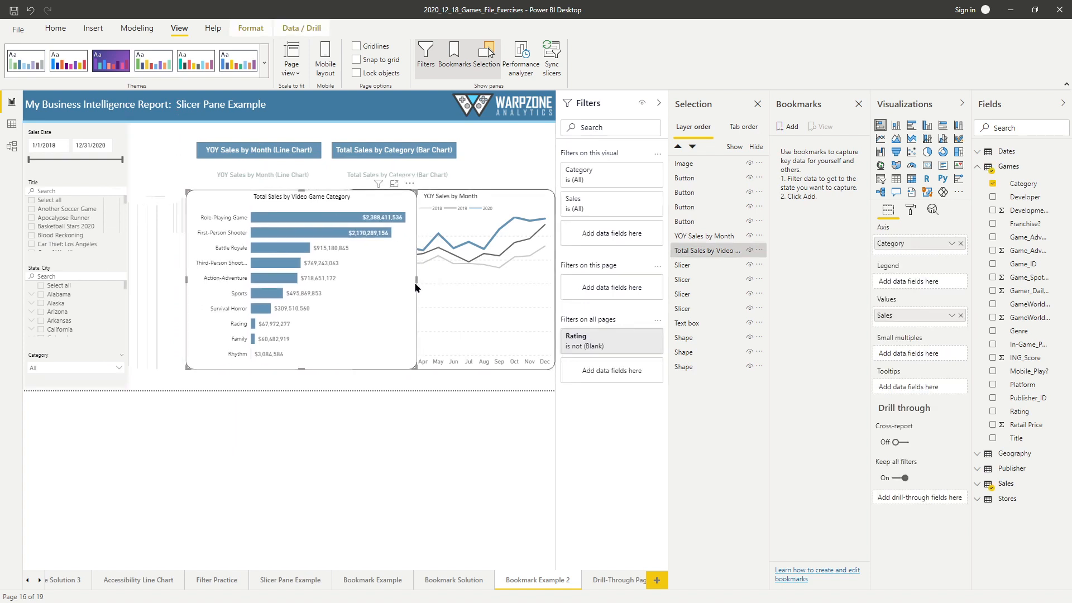
{"action": "left_click_drag", "start_coordinate": [416, 288], "coordinate": [467, 286]}
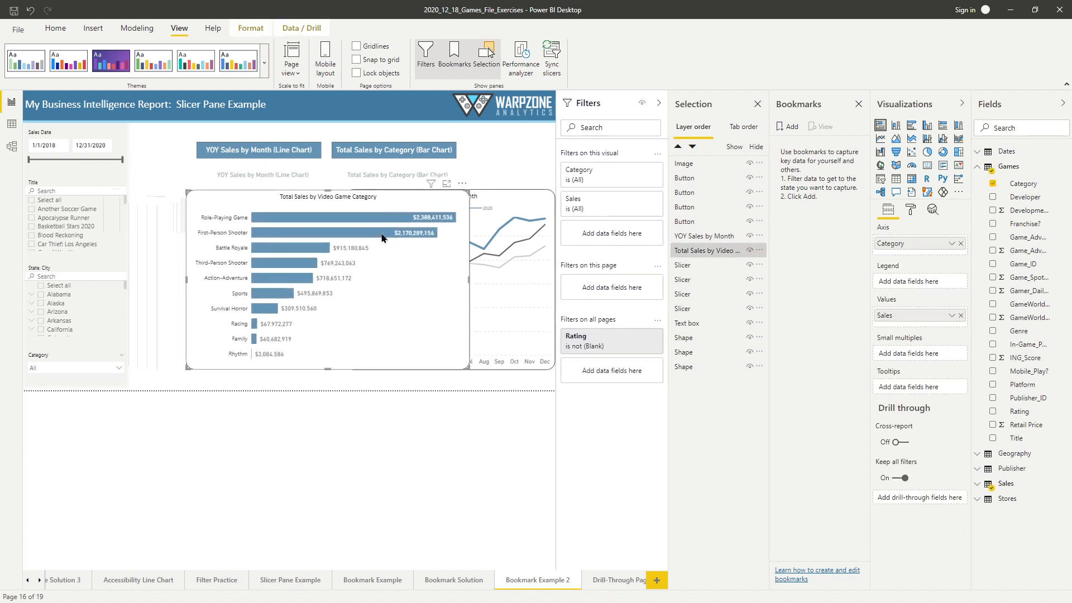
{"action": "left_click_drag", "start_coordinate": [351, 201], "coordinate": [349, 199]}
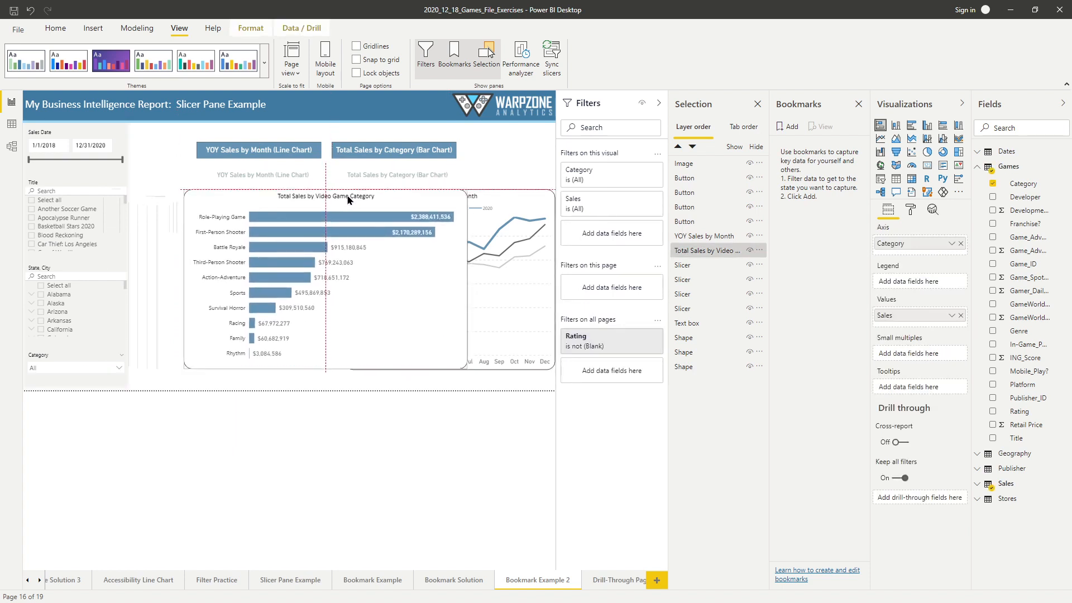
- Move the YOY Sales by Month line chart onto the bar chart and widen it to cover the bar chart completely
{"action": "left_click", "coordinate": [503, 189]}
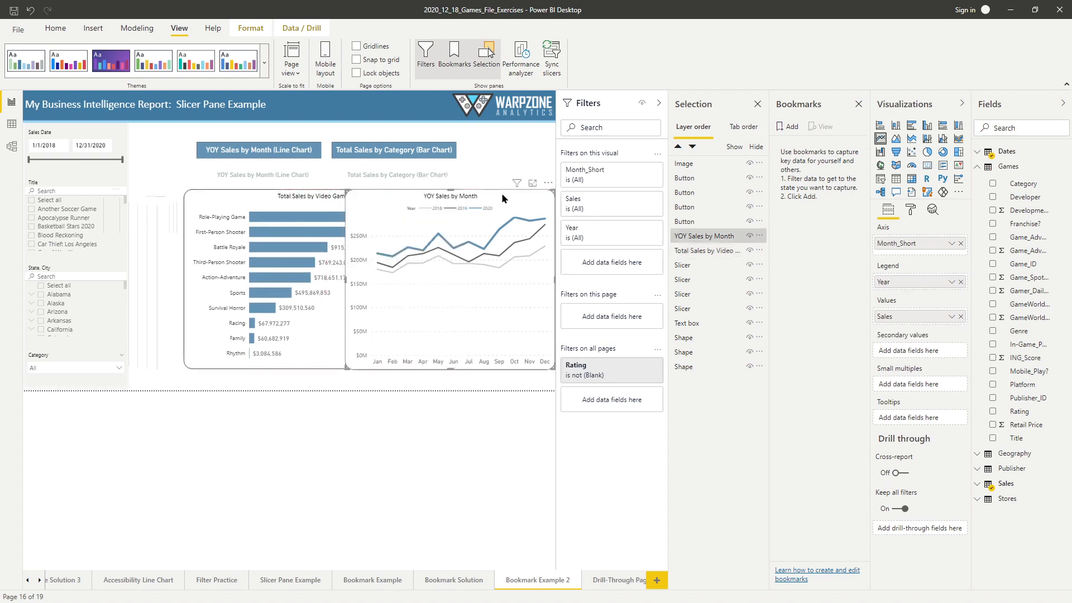
{"action": "left_click_drag", "start_coordinate": [501, 193], "coordinate": [333, 192]}
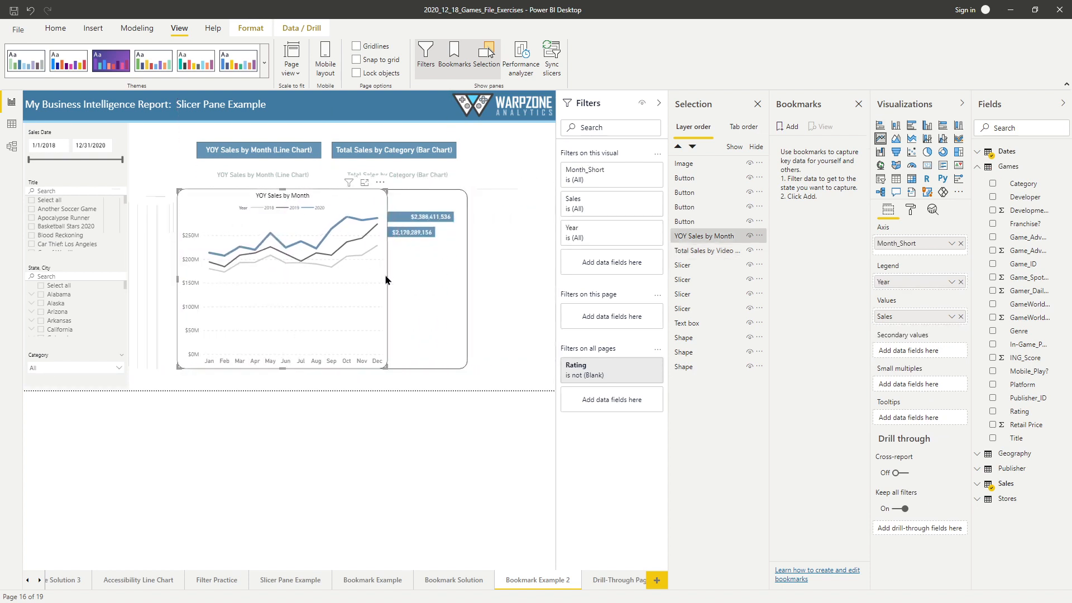
{"action": "left_click_drag", "start_coordinate": [386, 278], "coordinate": [468, 287]}
{"action": "left_click", "coordinate": [488, 282]}
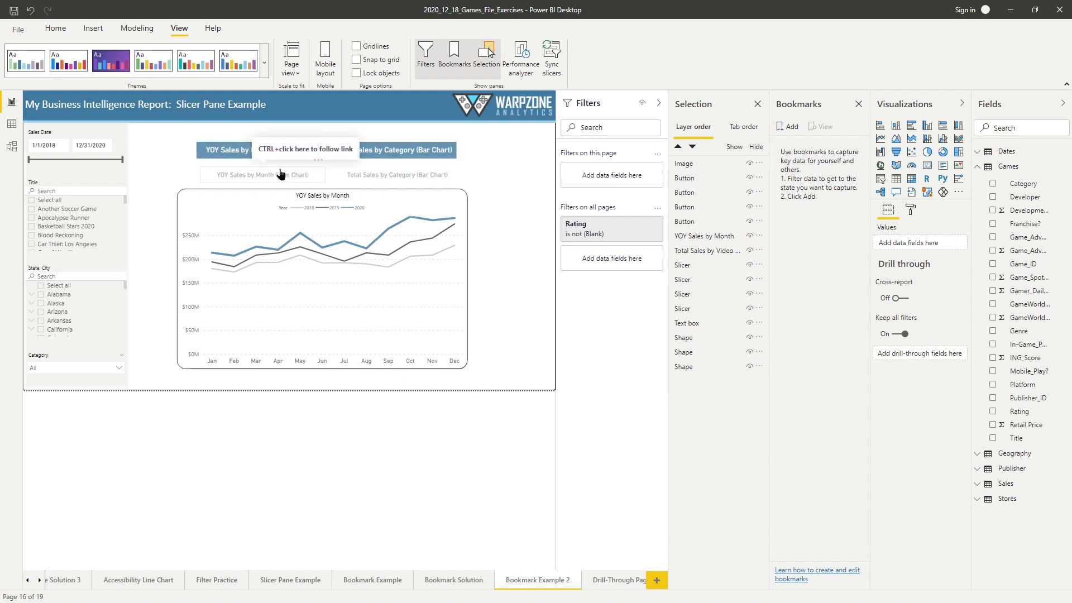
- Place the two blue chart buttons over their matching grey buttons and shift the line chart slightly into alignment
{"action": "left_click", "coordinate": [263, 154]}
{"action": "left_click_drag", "start_coordinate": [263, 155], "coordinate": [265, 181]}
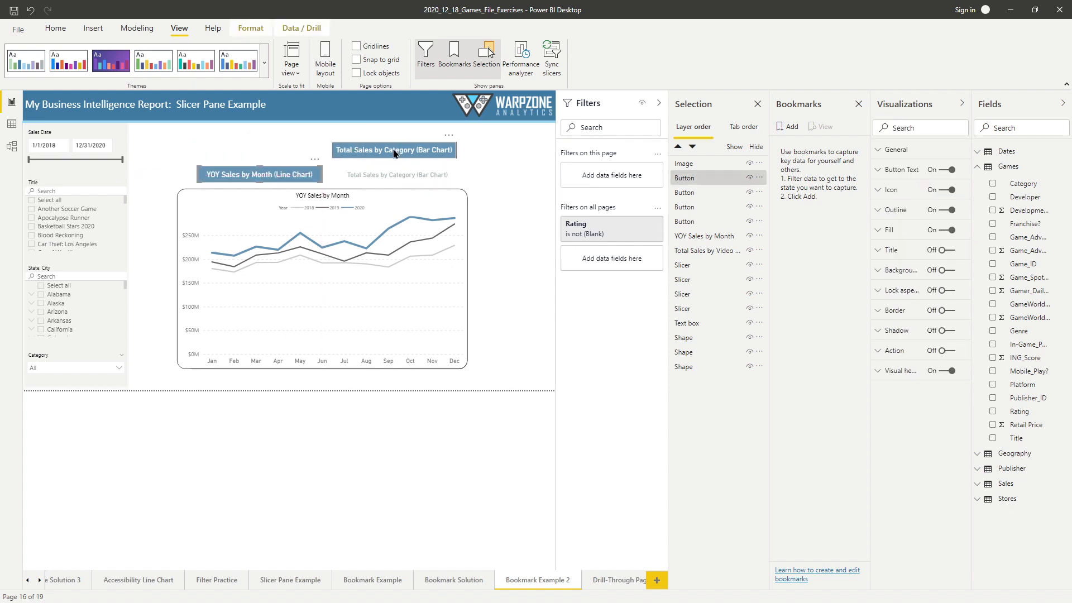
{"action": "left_click_drag", "start_coordinate": [393, 153], "coordinate": [398, 176]}
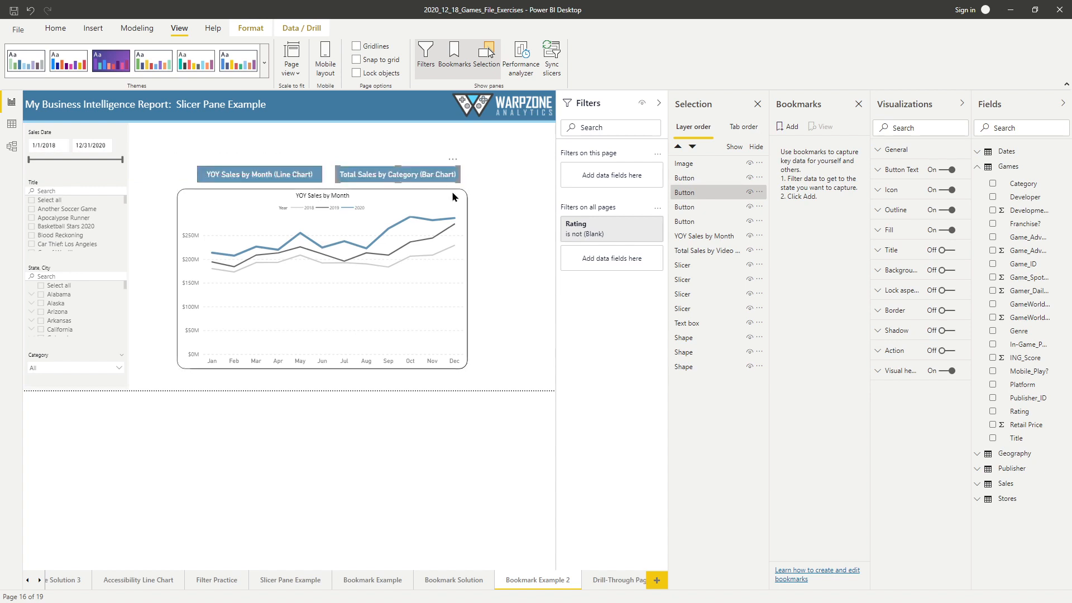
{"action": "left_click", "coordinate": [515, 191]}
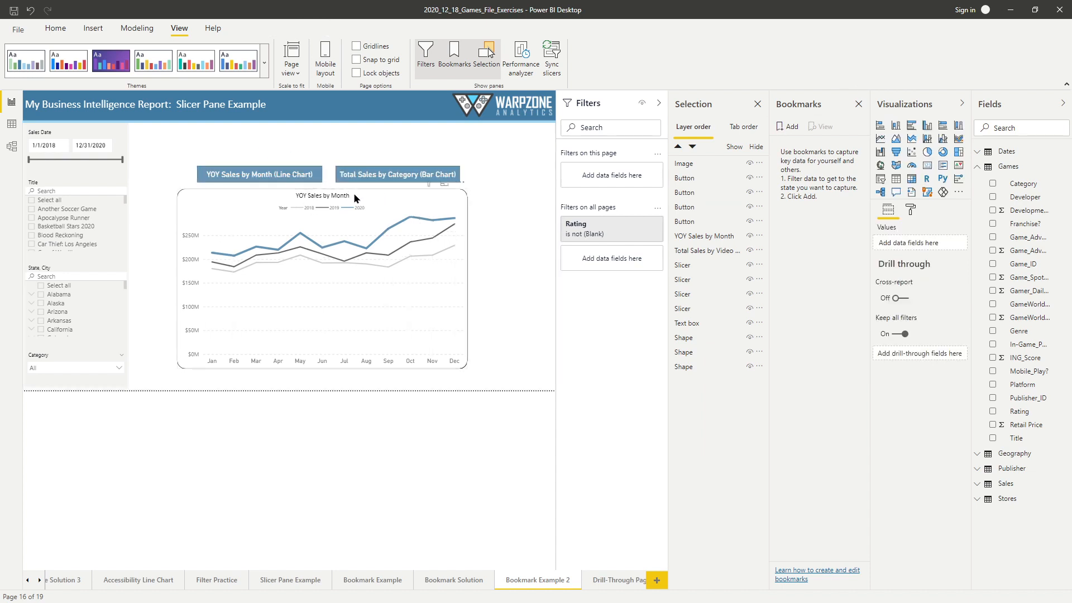
{"action": "left_click_drag", "start_coordinate": [356, 197], "coordinate": [398, 189]}
- Add a bookmark and name it "YOY Sales (Line Chart)"
{"action": "left_click", "coordinate": [789, 126]}
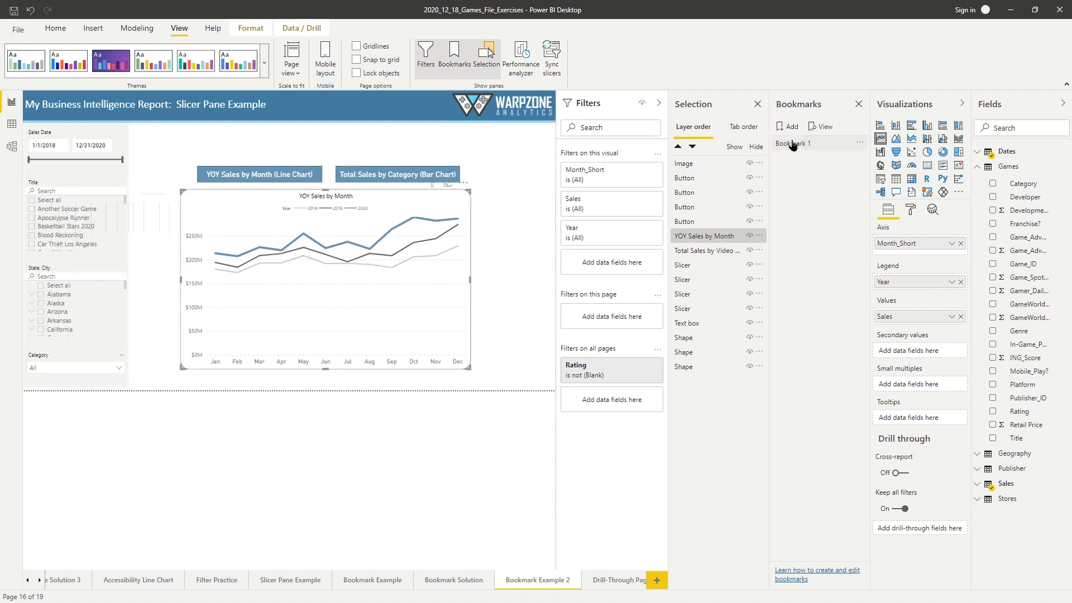
{"action": "double_click", "coordinate": [795, 143]}
{"action": "type", "text": "Y"}
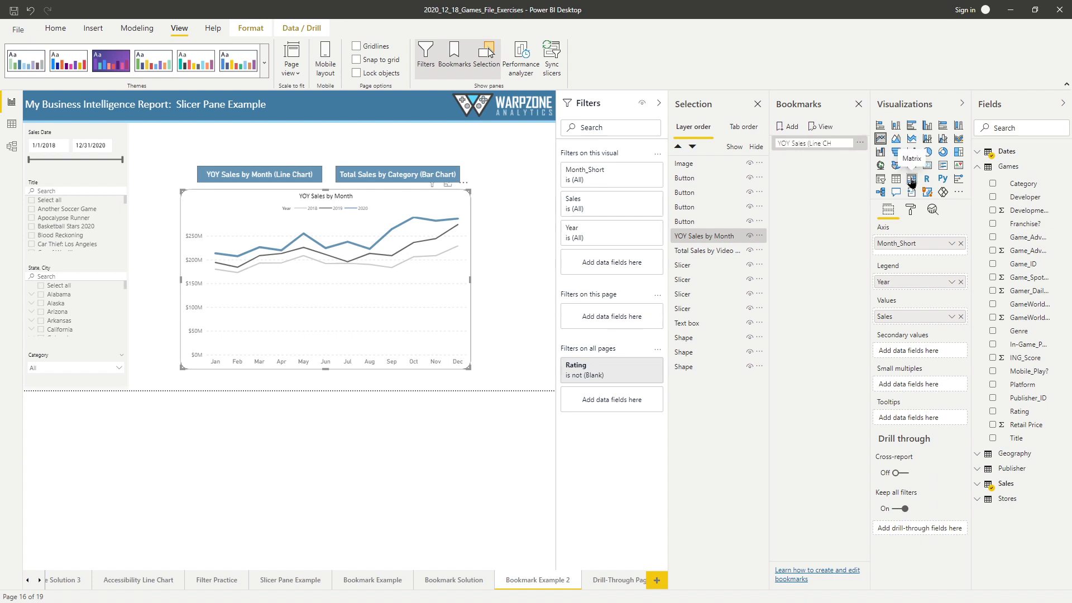
{"action": "type", "text": "OY Sales (Line Chart)"}
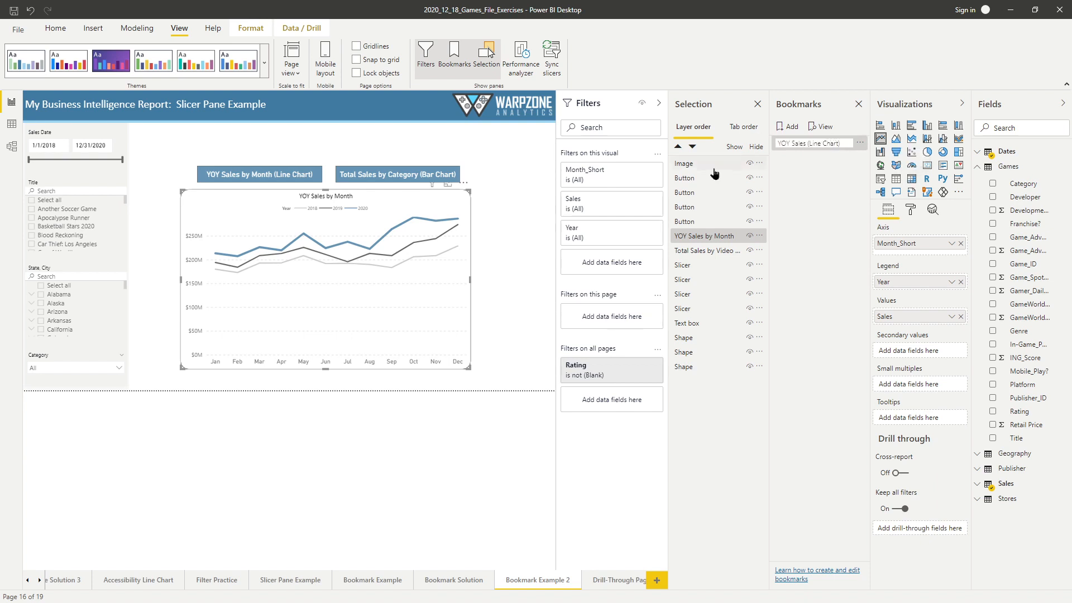
{"action": "left_click", "coordinate": [797, 159]}
- Add a second bookmark and name it "Total Sales by Category (Bar Chart)"
{"action": "left_click", "coordinate": [788, 127]}
{"action": "double_click", "coordinate": [797, 159]}
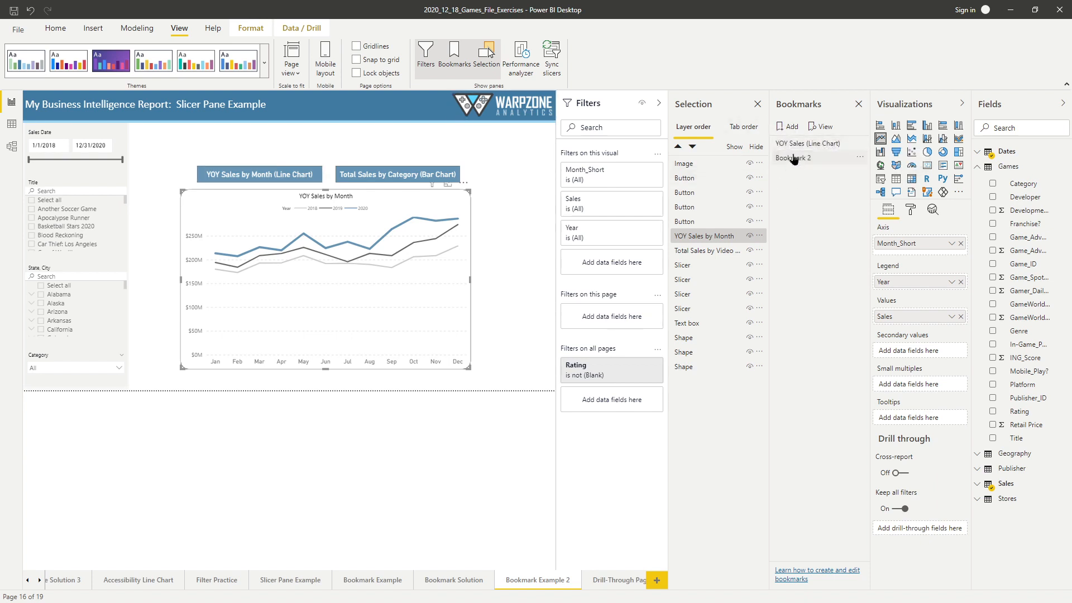
{"action": "type", "text": "Total Sales"}
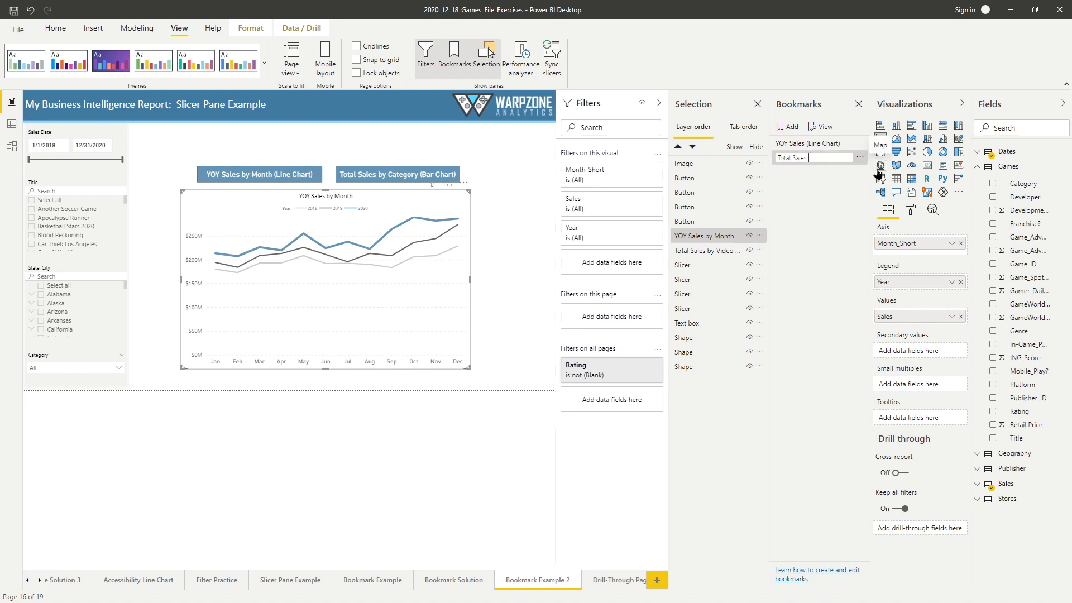
{"action": "type", "text": " by Category (Bar Ch"}
{"action": "type", "text": "art)"}
{"action": "key", "text": "Return"}
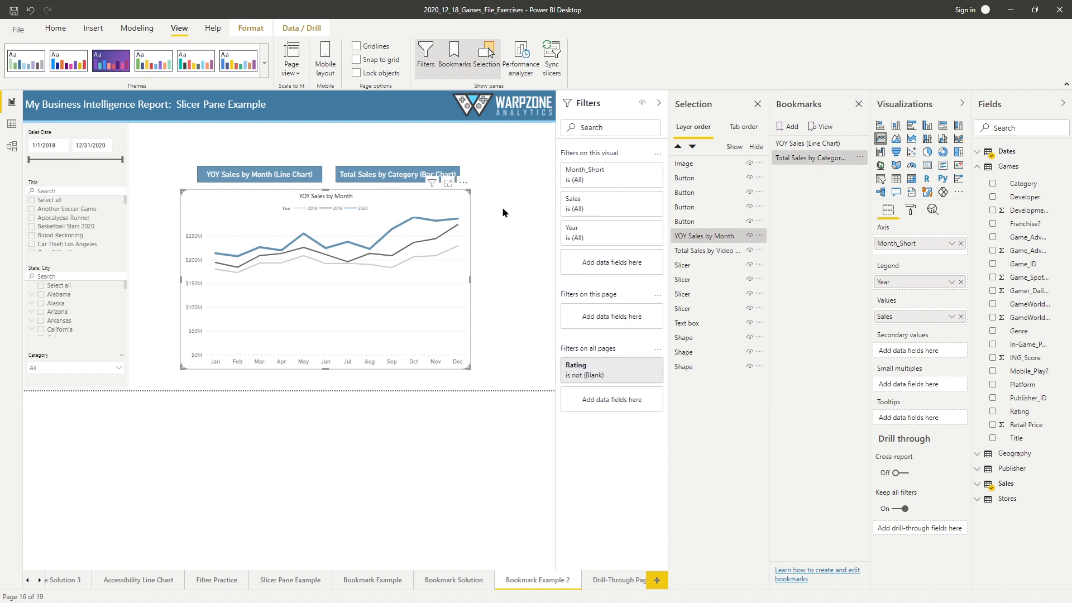
- Collapse the Filters pane and widen the blue YOY Sales by Month button slightly
{"action": "left_click", "coordinate": [595, 106]}
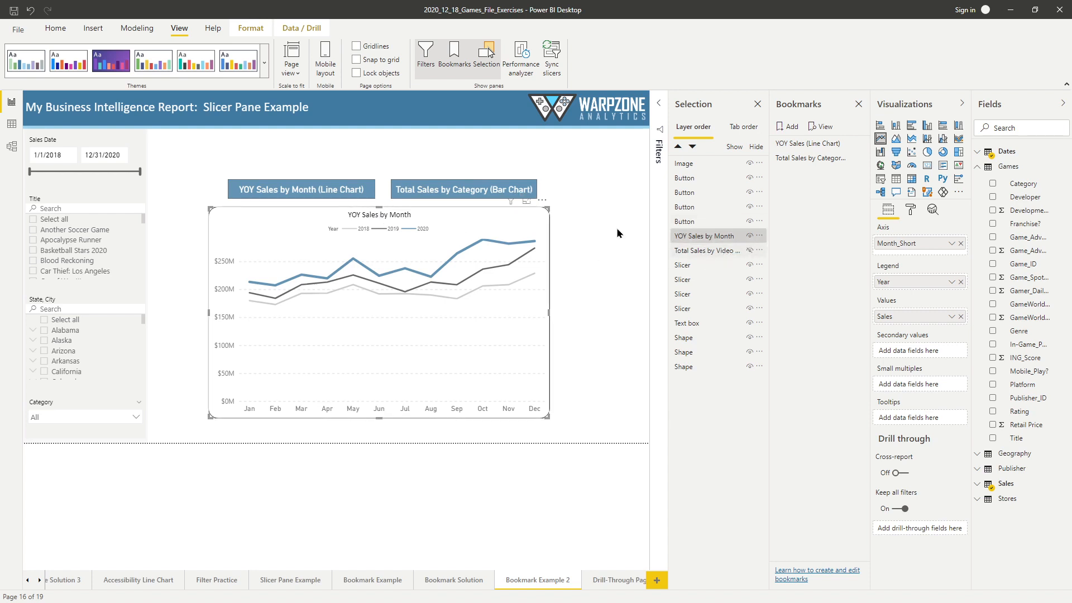
{"action": "left_click", "coordinate": [329, 195]}
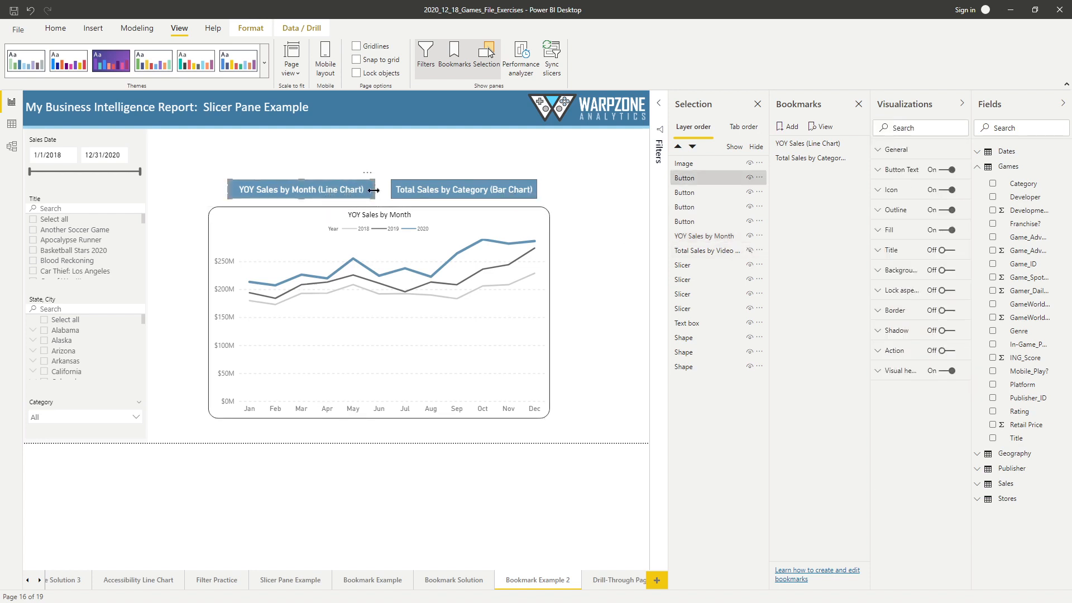
{"action": "left_click_drag", "start_coordinate": [375, 192], "coordinate": [375, 195]}
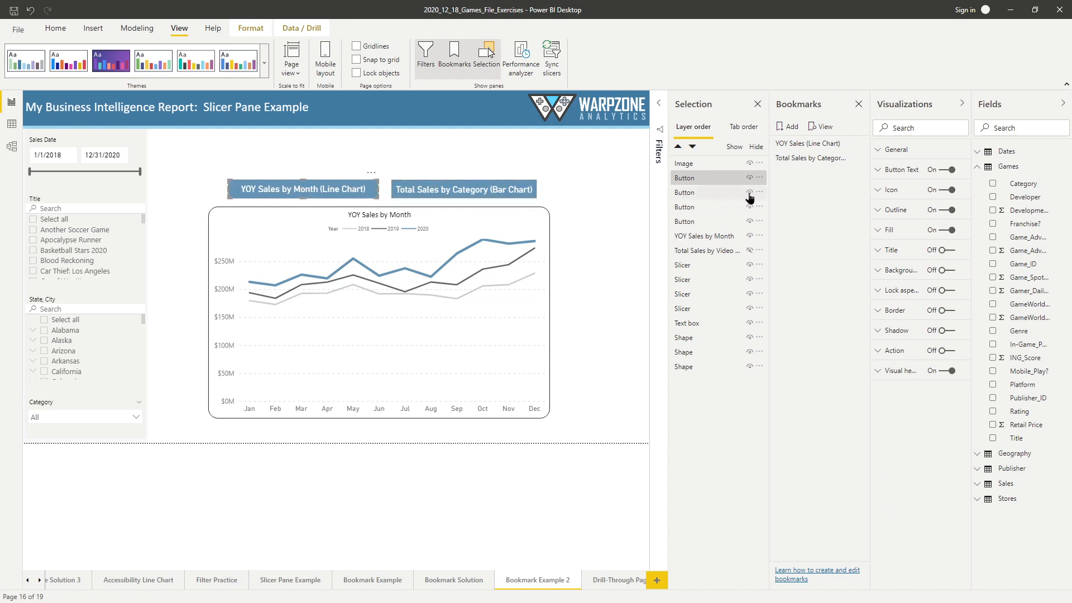
- Hide the blue Total Sales by Category button and the grey YOY Sales by Month button
{"action": "left_click", "coordinate": [749, 192]}
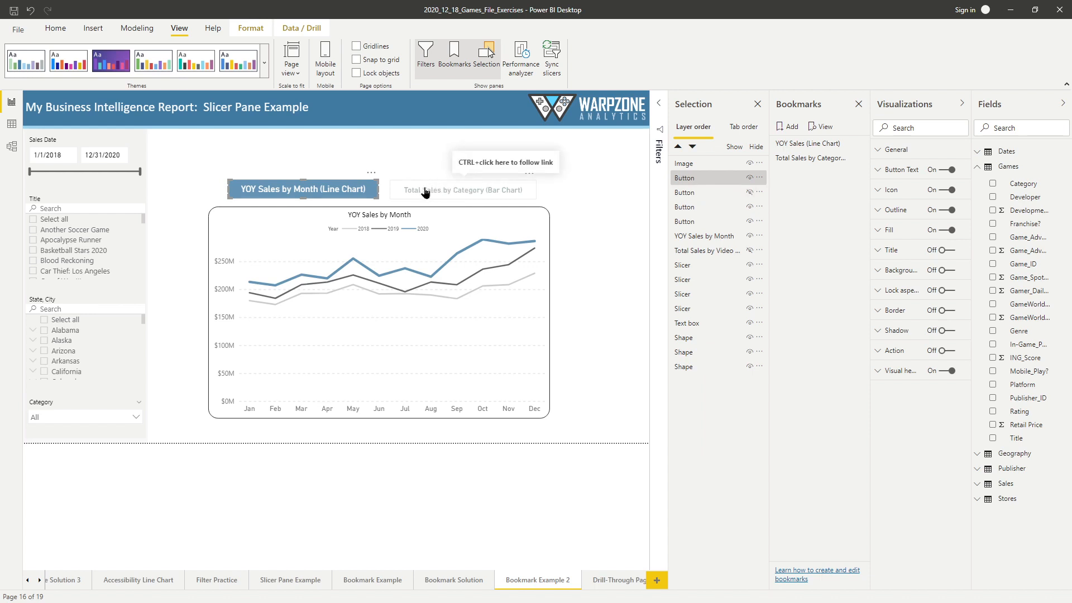
{"action": "left_click", "coordinate": [750, 208]}
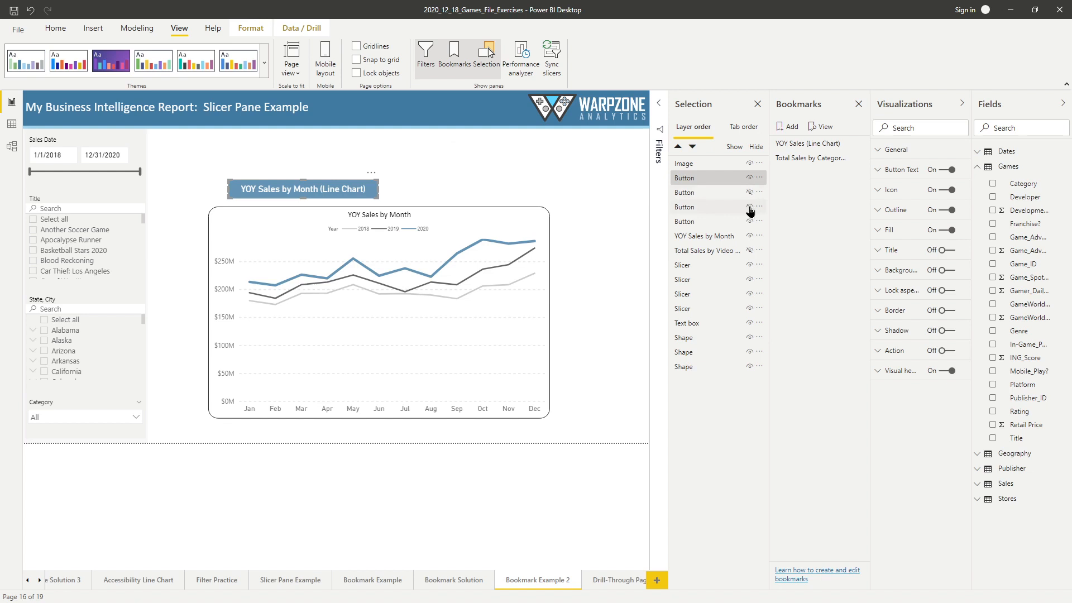
{"action": "left_click", "coordinate": [750, 208]}
{"action": "left_click", "coordinate": [708, 221]}
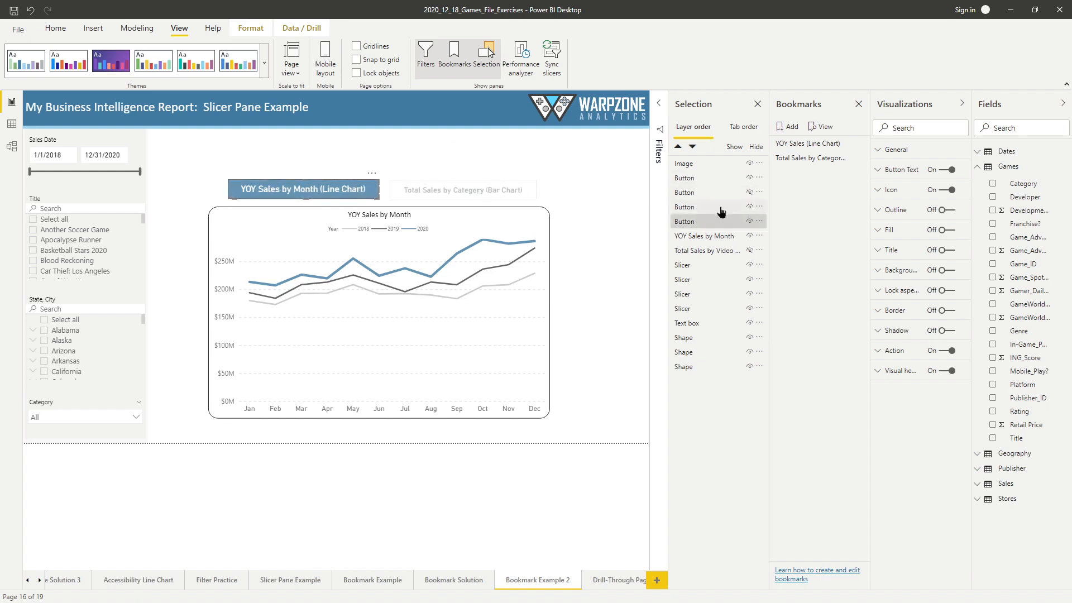
{"action": "left_click", "coordinate": [750, 221]}
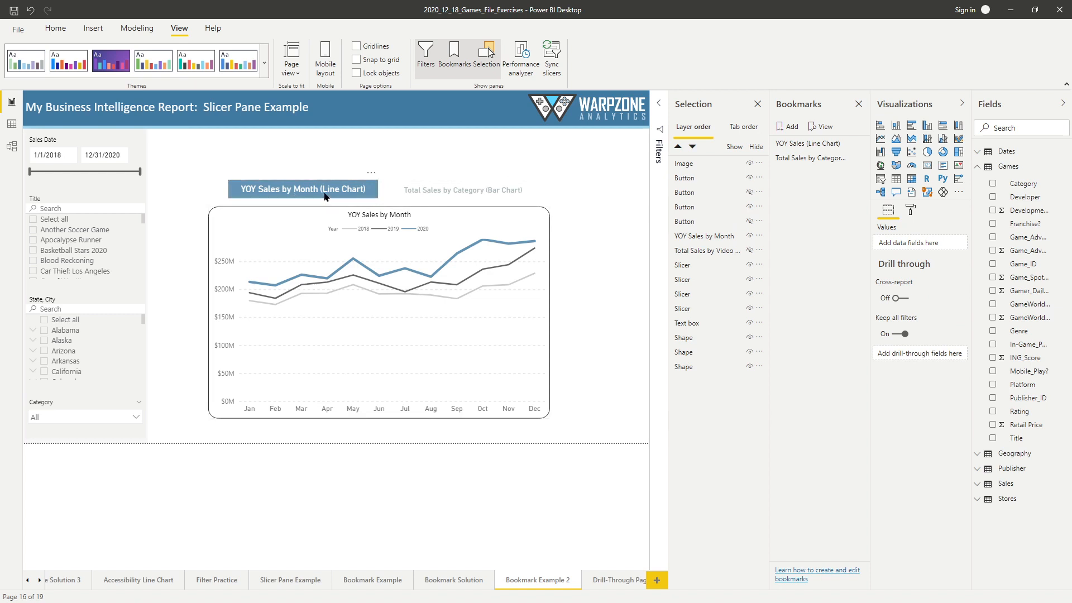
- Rename the hidden grey YOY button layer "YOY Off" and the visible blue YOY button layer "YOY On"
{"action": "double_click", "coordinate": [690, 221]}
{"action": "double_click", "coordinate": [691, 222]}
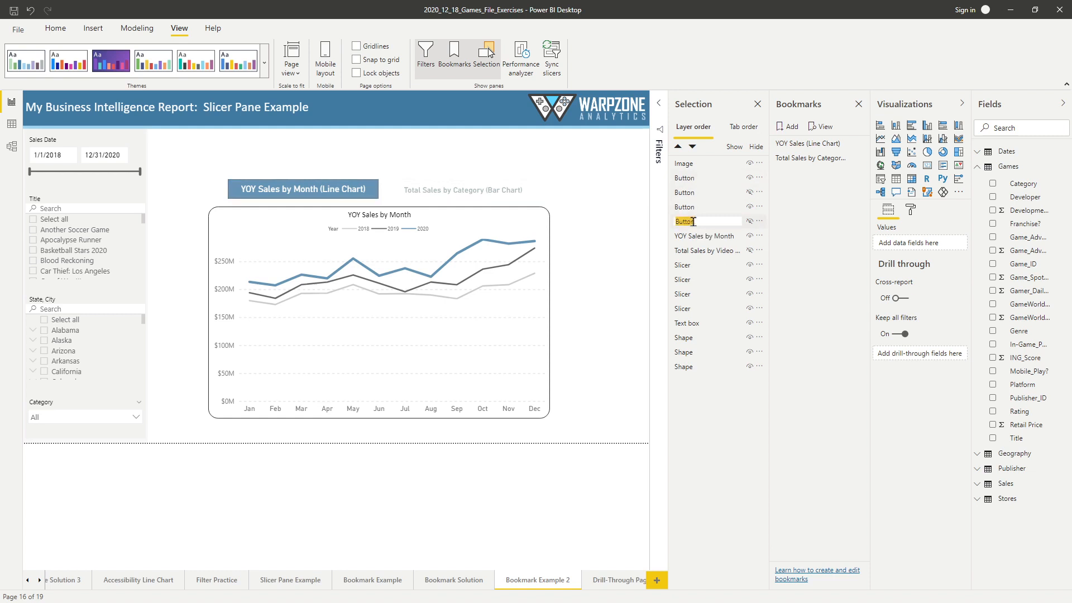
{"action": "type", "text": "YOY Off"}
{"action": "left_click", "coordinate": [335, 200]}
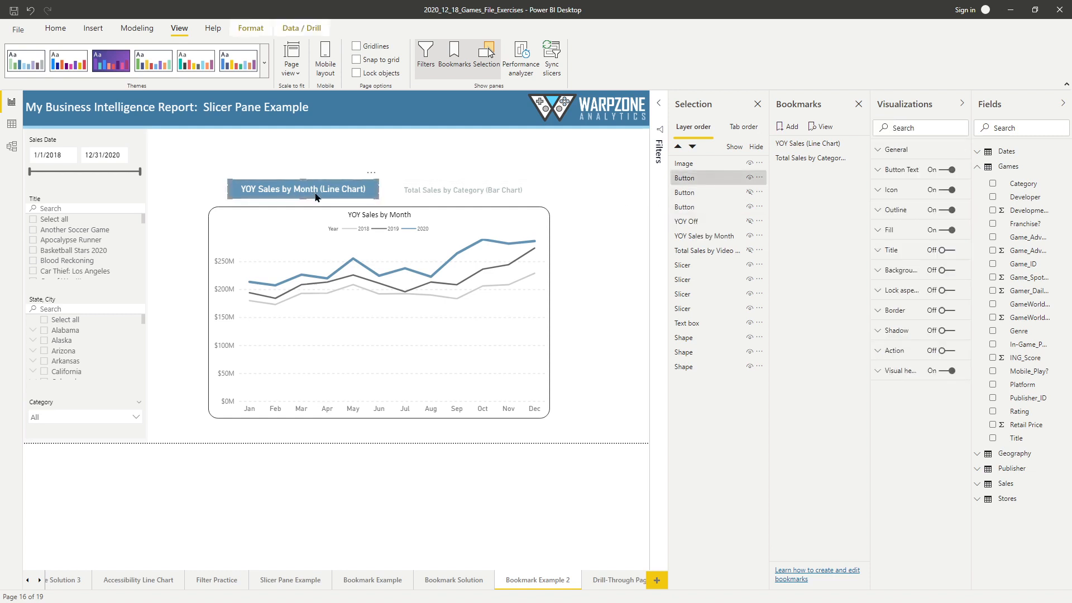
{"action": "double_click", "coordinate": [698, 178]}
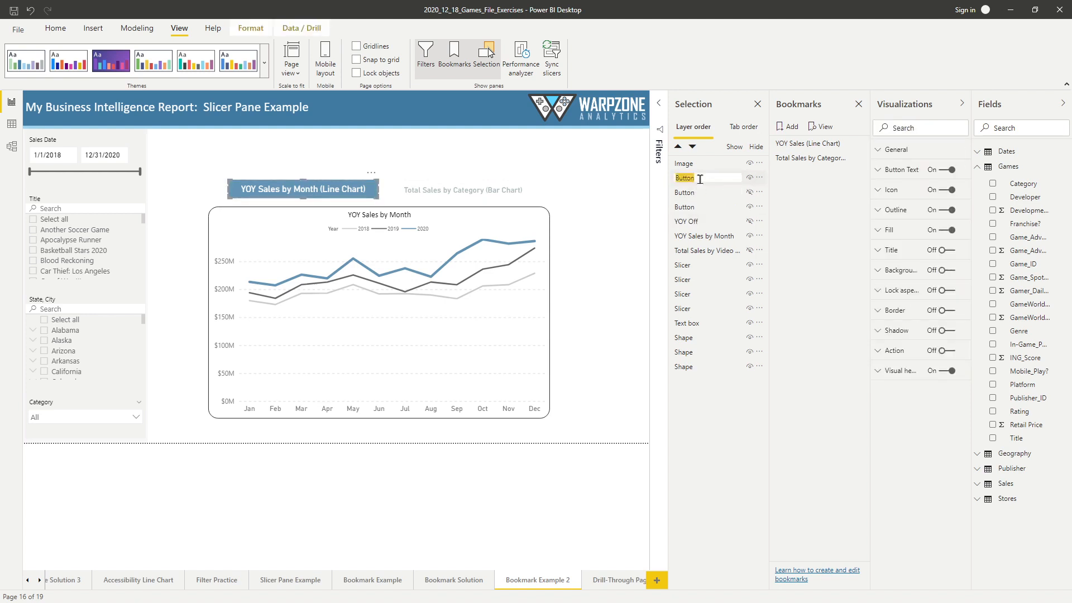
{"action": "type", "text": "YOY On"}
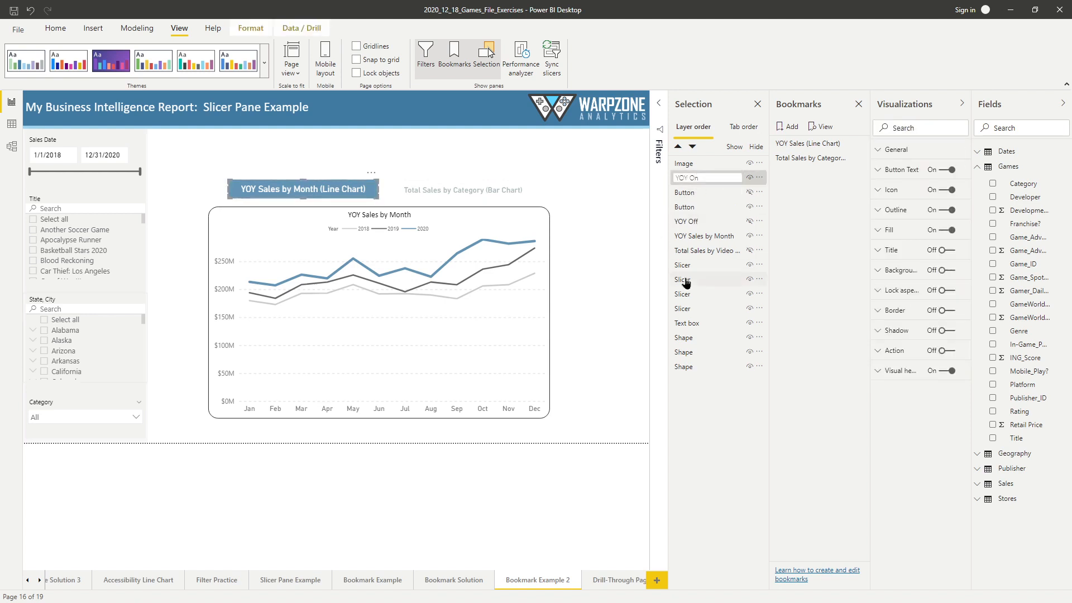
- Rename the grey Total Sales button layer "Total Sales Off" and the hidden blue one "Total Sales On"
{"action": "left_click", "coordinate": [485, 188]}
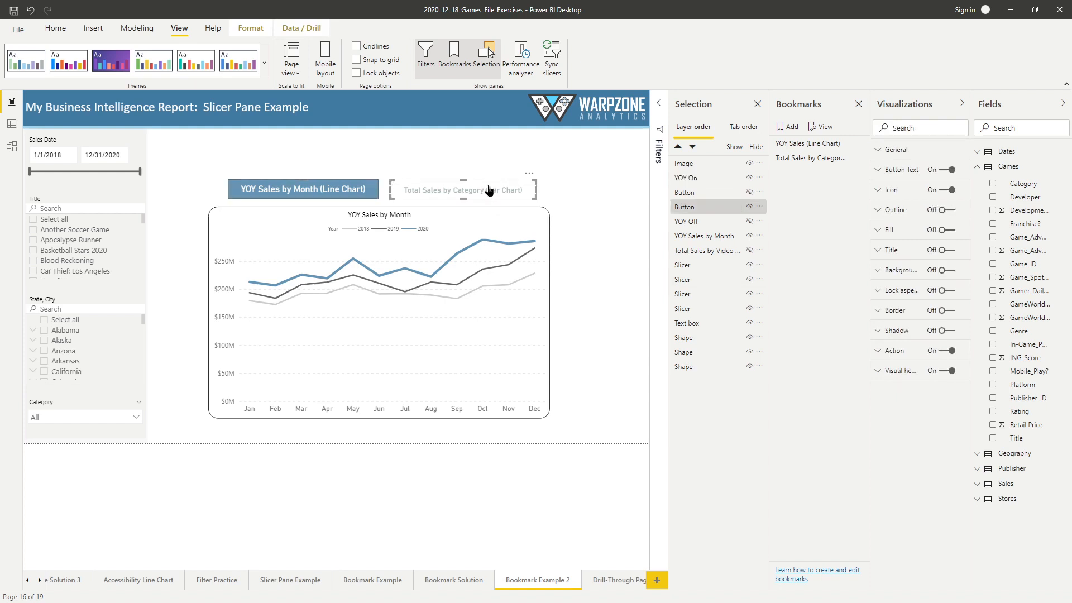
{"action": "double_click", "coordinate": [687, 207]}
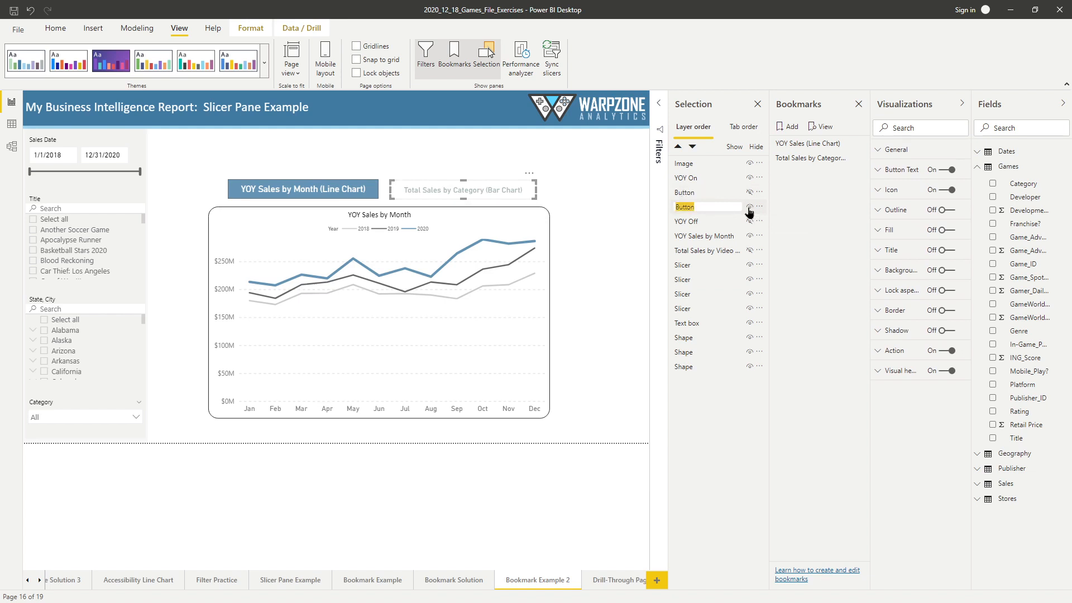
{"action": "type", "text": "Total Sales Off"}
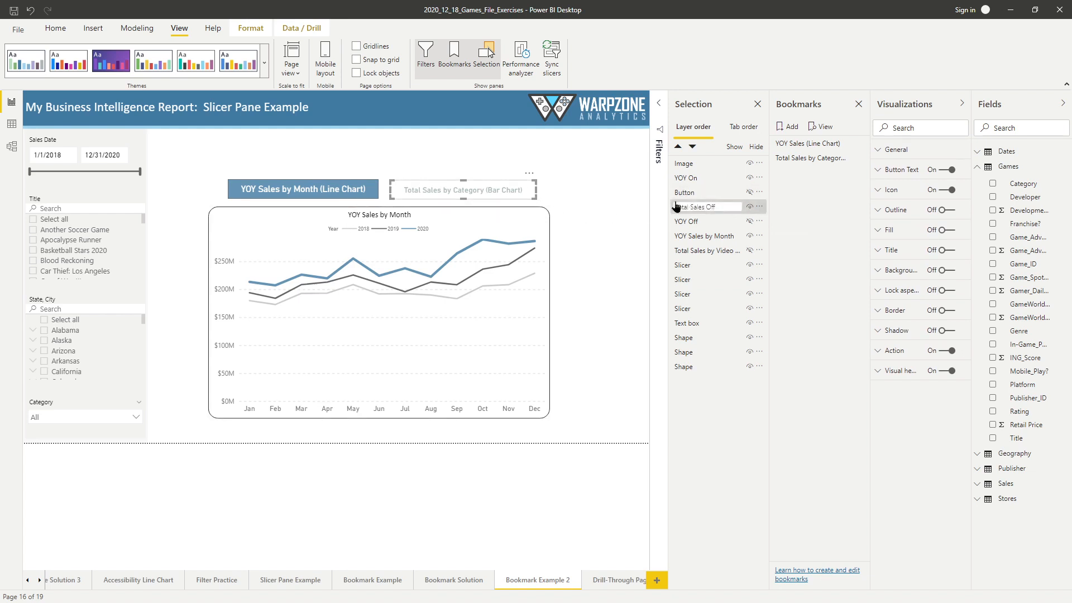
{"action": "double_click", "coordinate": [702, 192]}
{"action": "type", "text": "Total Sales On"}
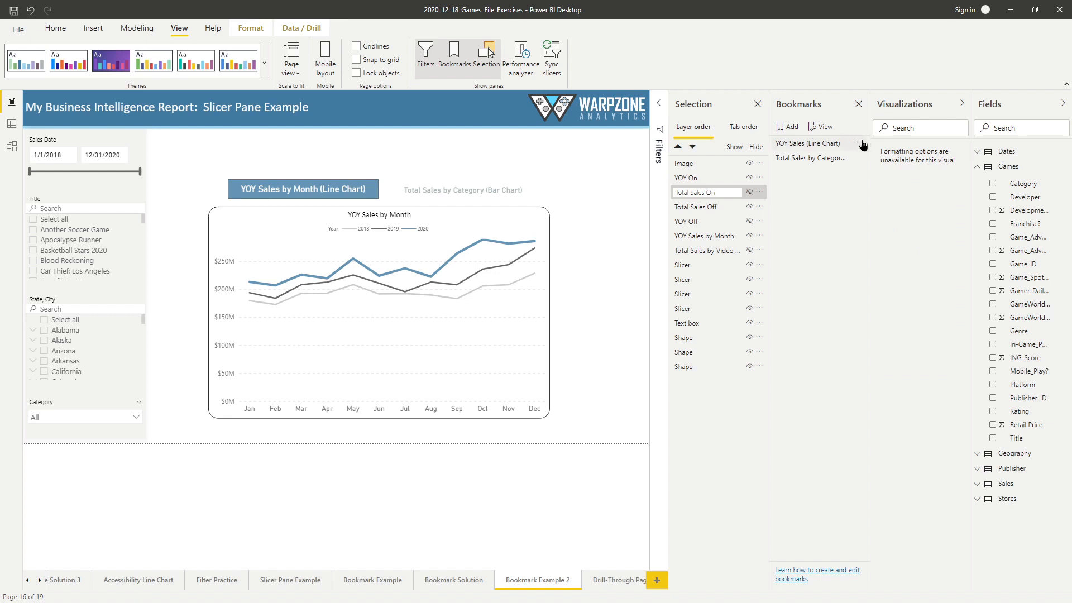
- Update the YOY Sales (Line Chart) bookmark with the current page view
{"action": "left_click", "coordinate": [862, 144]}
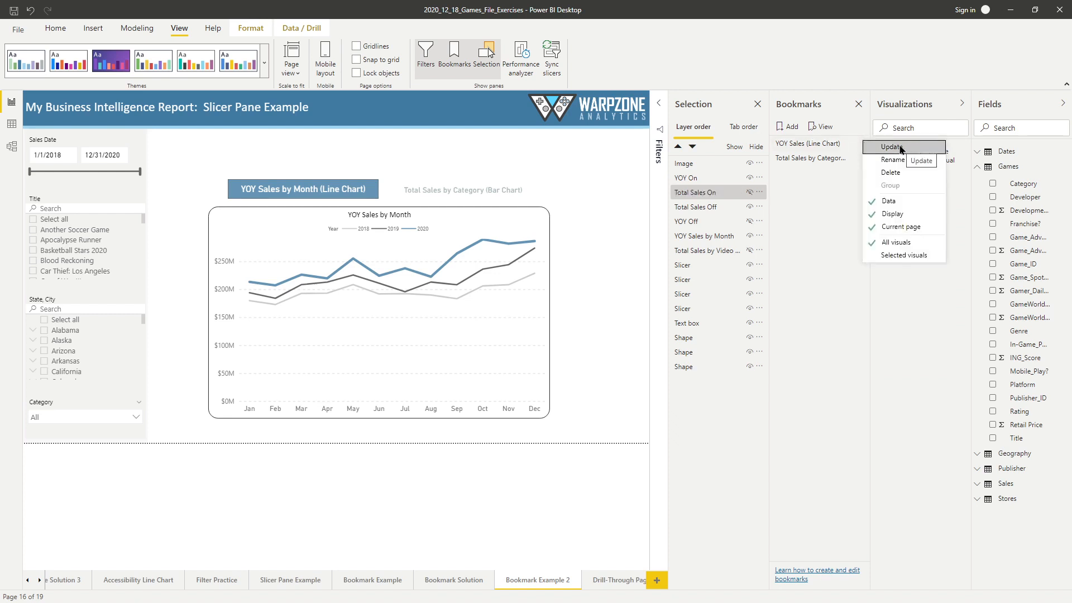
{"action": "left_click", "coordinate": [899, 148]}
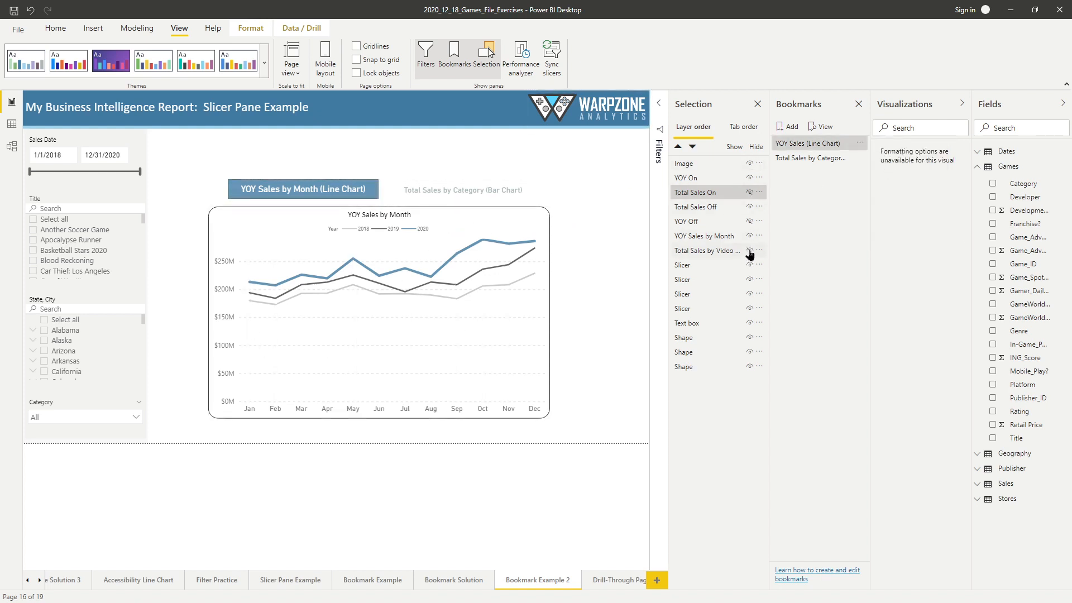
- Show only Total Sales On, YOY Off and the category bar chart in place of their YOY counterparts, and update the Total Sales by Category bookmark
{"action": "left_click", "coordinate": [749, 178]}
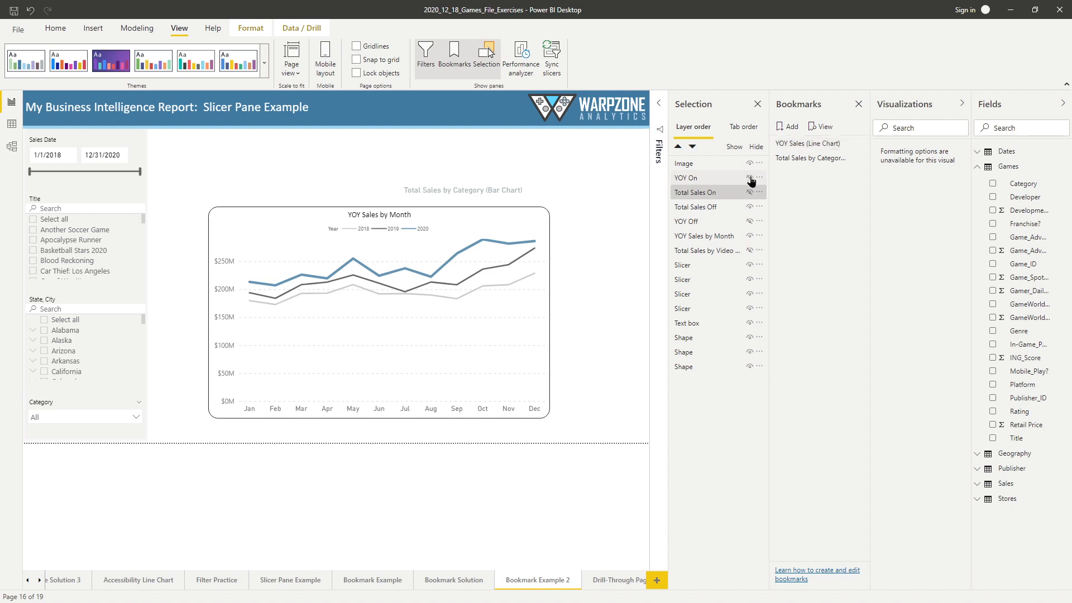
{"action": "left_click", "coordinate": [750, 192]}
{"action": "left_click", "coordinate": [750, 208]}
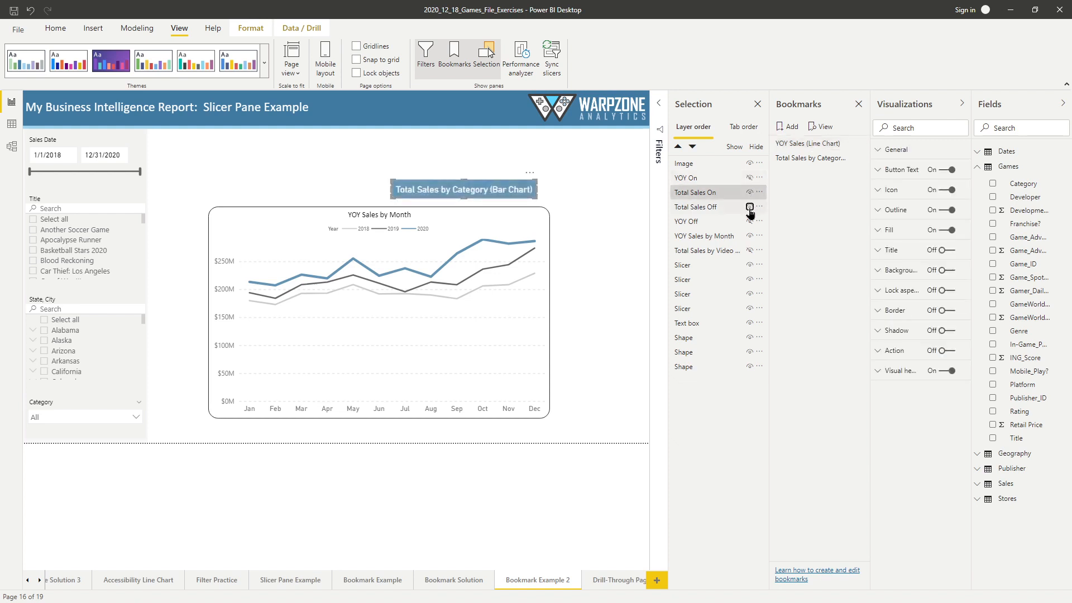
{"action": "left_click", "coordinate": [749, 222]}
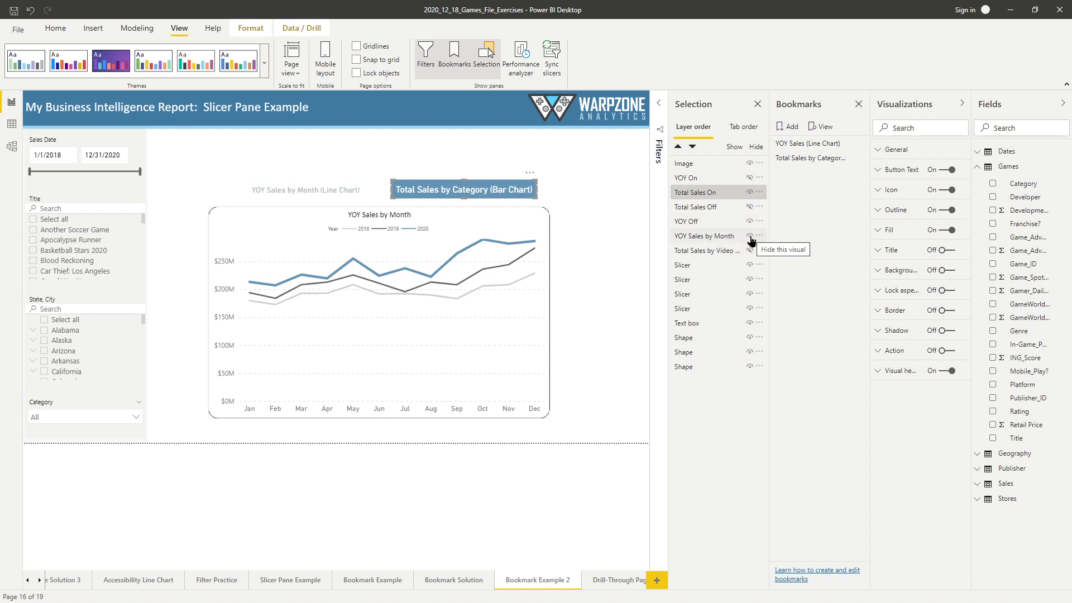
{"action": "left_click", "coordinate": [749, 237]}
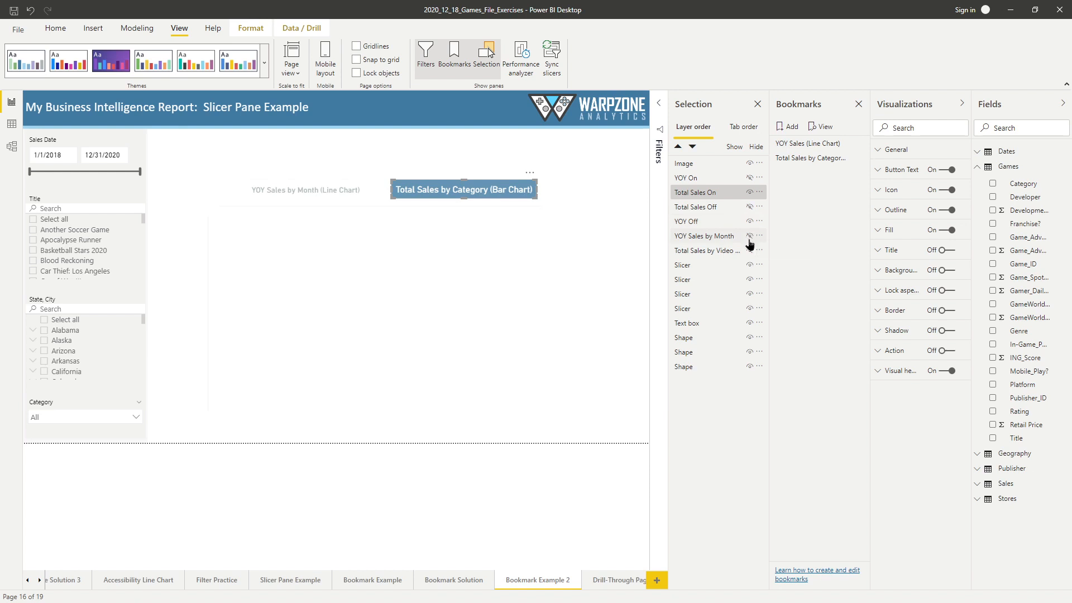
{"action": "left_click", "coordinate": [749, 251]}
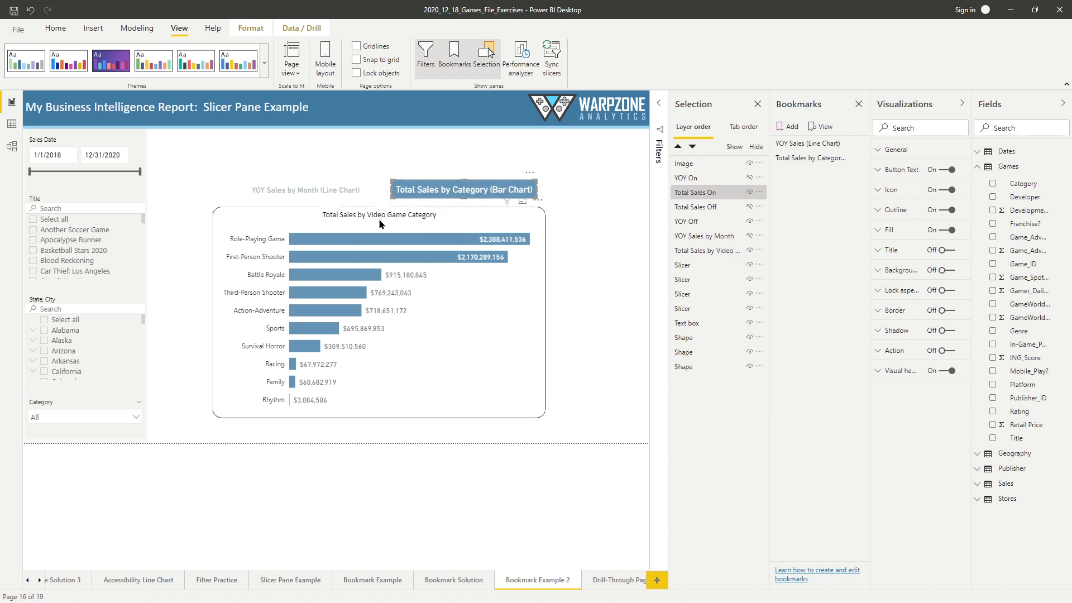
{"action": "left_click", "coordinate": [860, 159]}
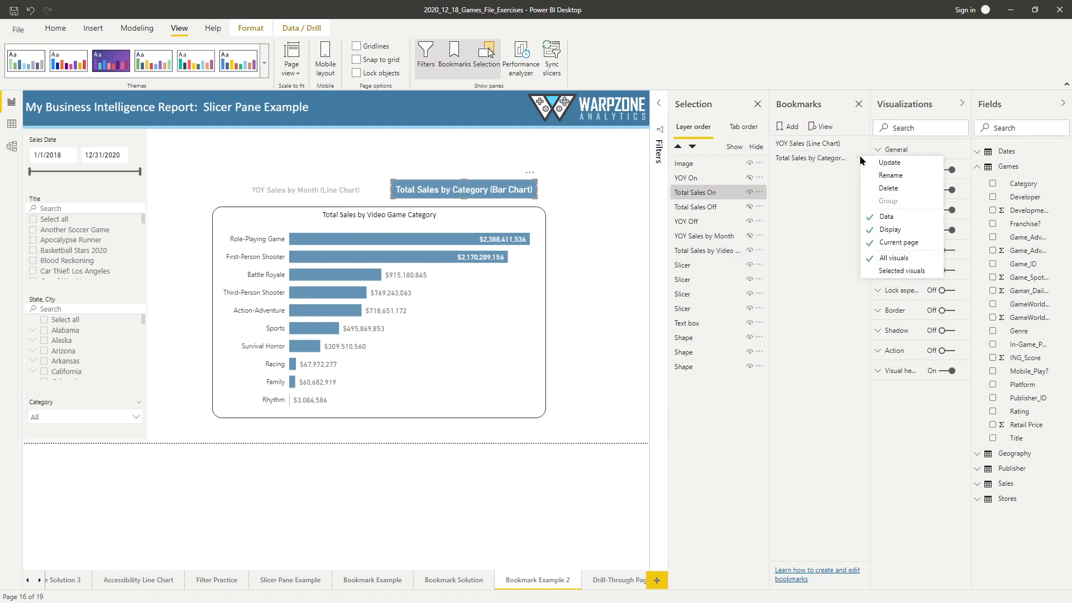
{"action": "left_click", "coordinate": [888, 162]}
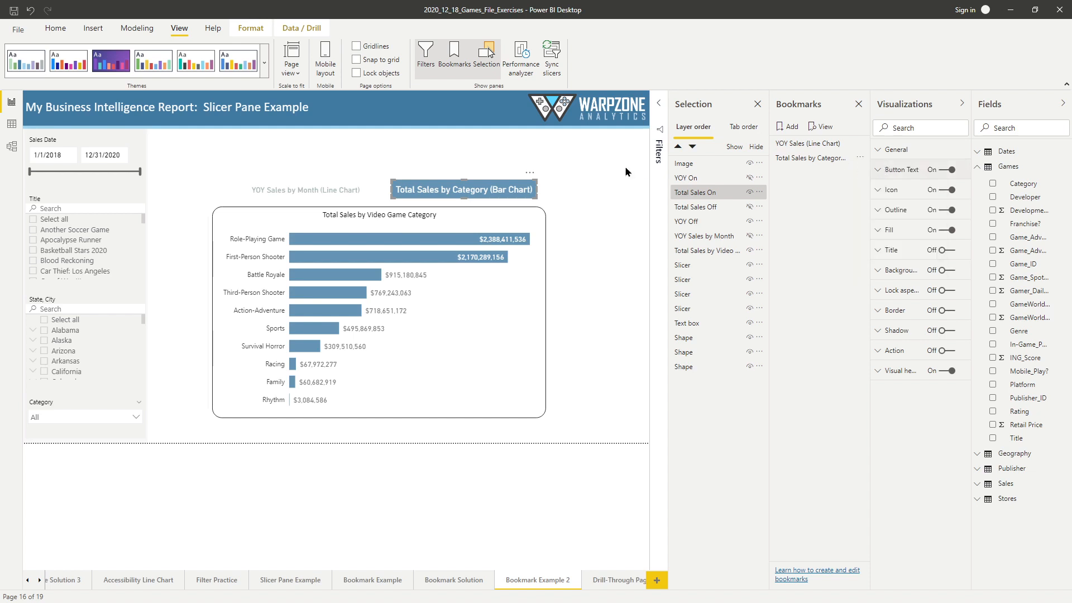
- Alternate between the two bookmarks to check that each shows its matching chart and buttons, ending on YOY Sales (Line Chart)
{"action": "left_click", "coordinate": [804, 144]}
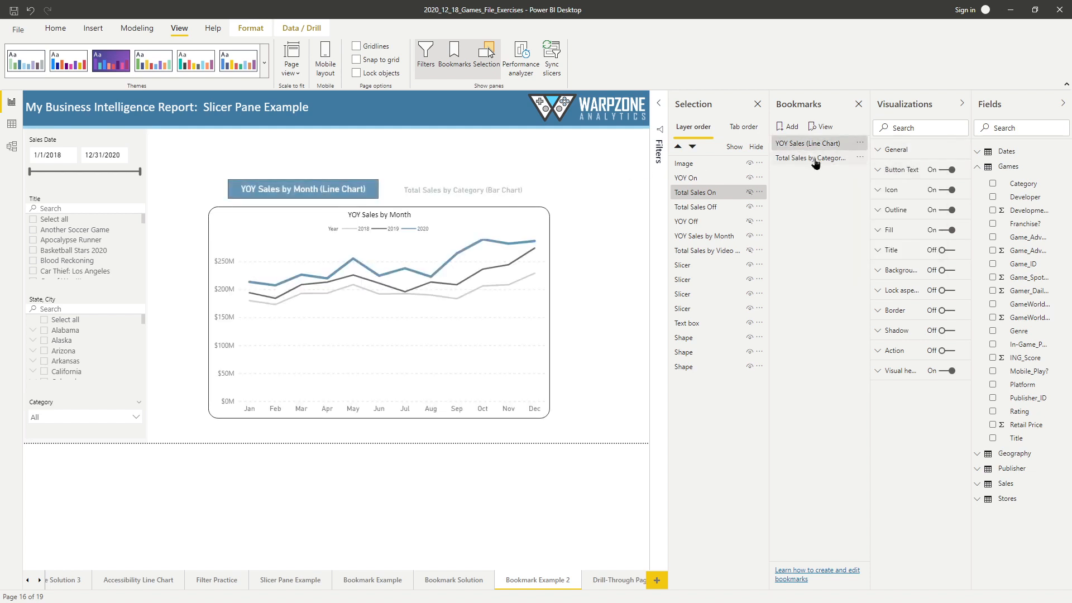
{"action": "left_click", "coordinate": [814, 157]}
{"action": "left_click", "coordinate": [818, 147]}
{"action": "left_click", "coordinate": [818, 158]}
{"action": "left_click", "coordinate": [818, 145]}
{"action": "left_click", "coordinate": [816, 161]}
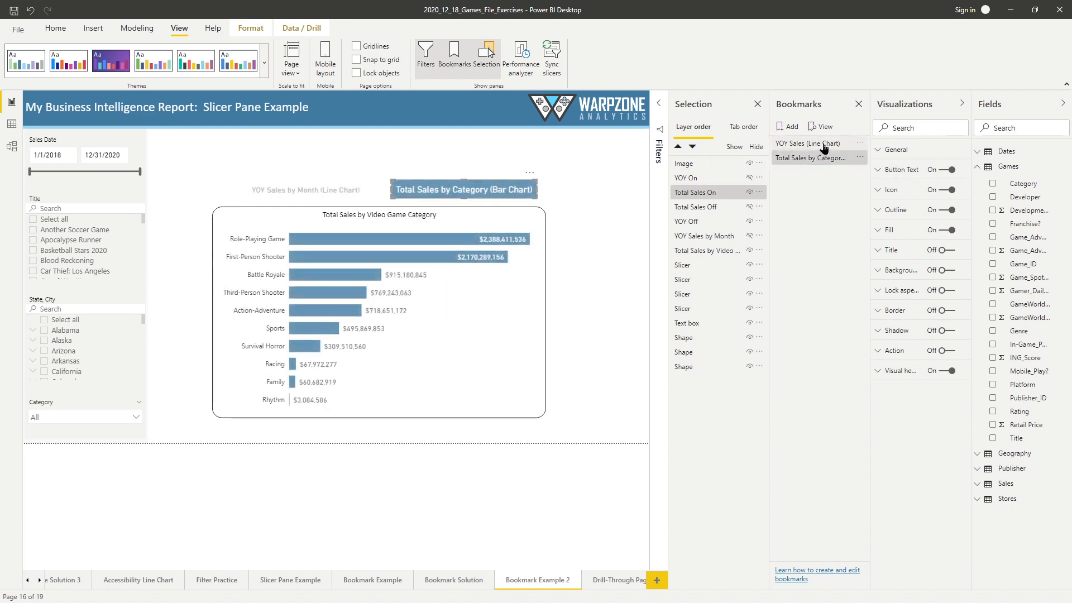
{"action": "left_click", "coordinate": [824, 145]}
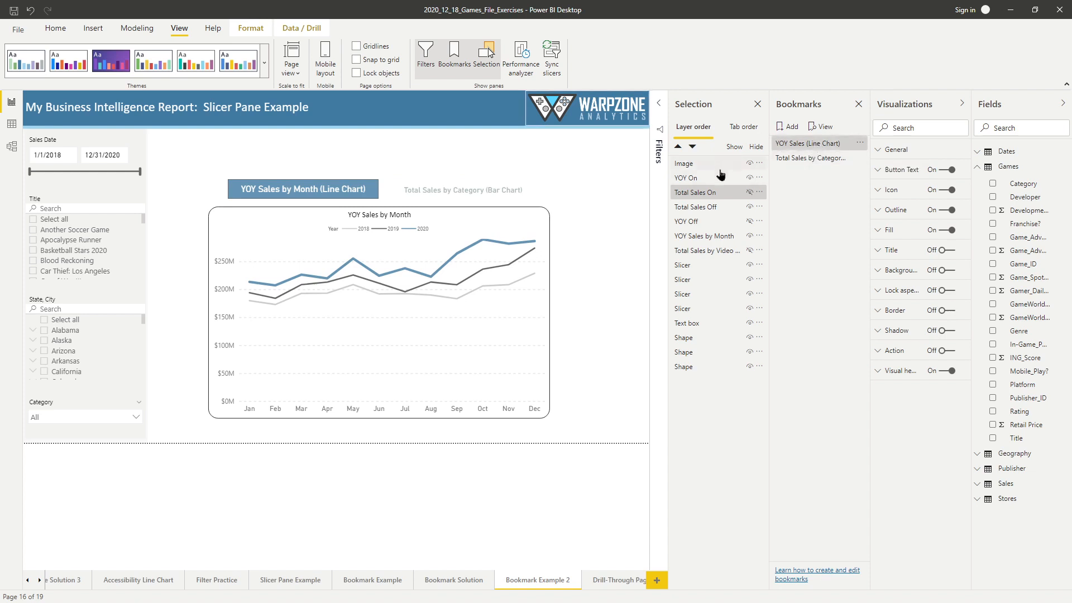
{"action": "left_click", "coordinate": [854, 148]}
- Link the grey Total Sales by Category button's action to the Total Sales by Category (Bar Chart) bookmark and follow the link
{"action": "left_click", "coordinate": [516, 190]}
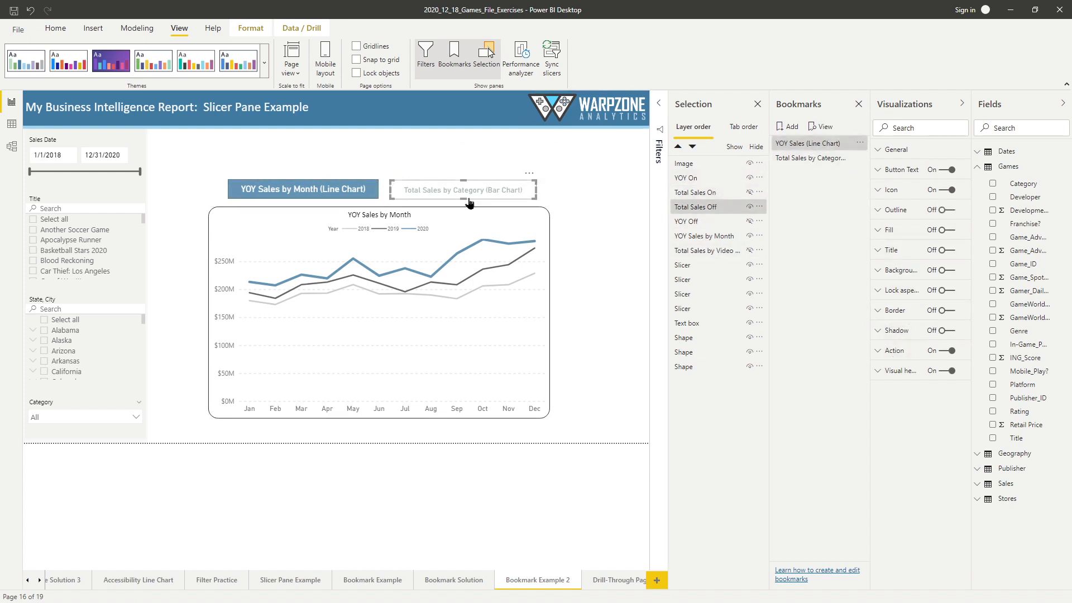
{"action": "left_click", "coordinate": [883, 351]}
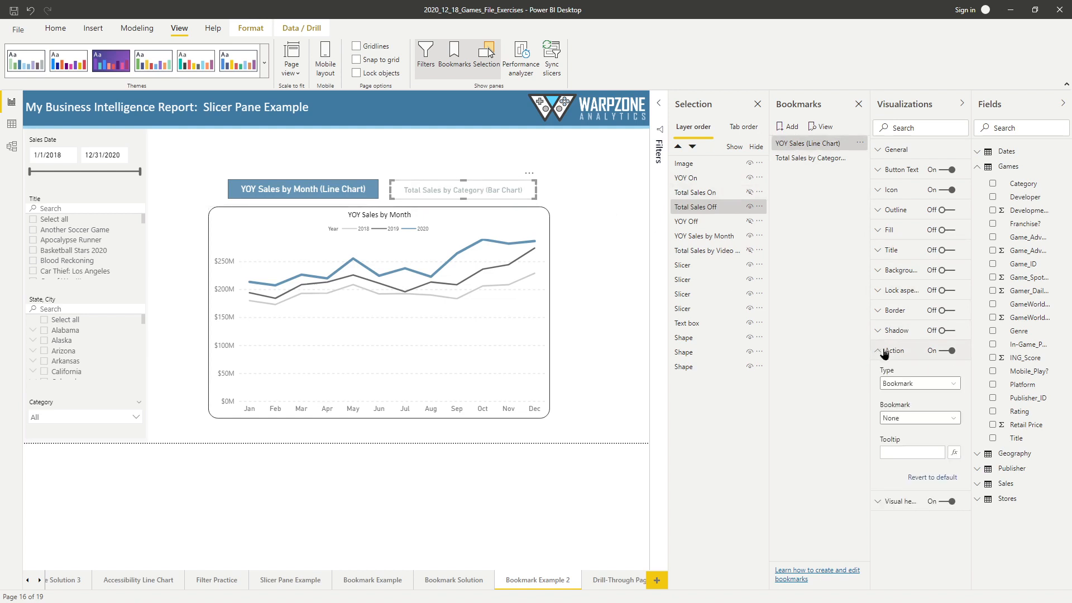
{"action": "left_click", "coordinate": [922, 418]}
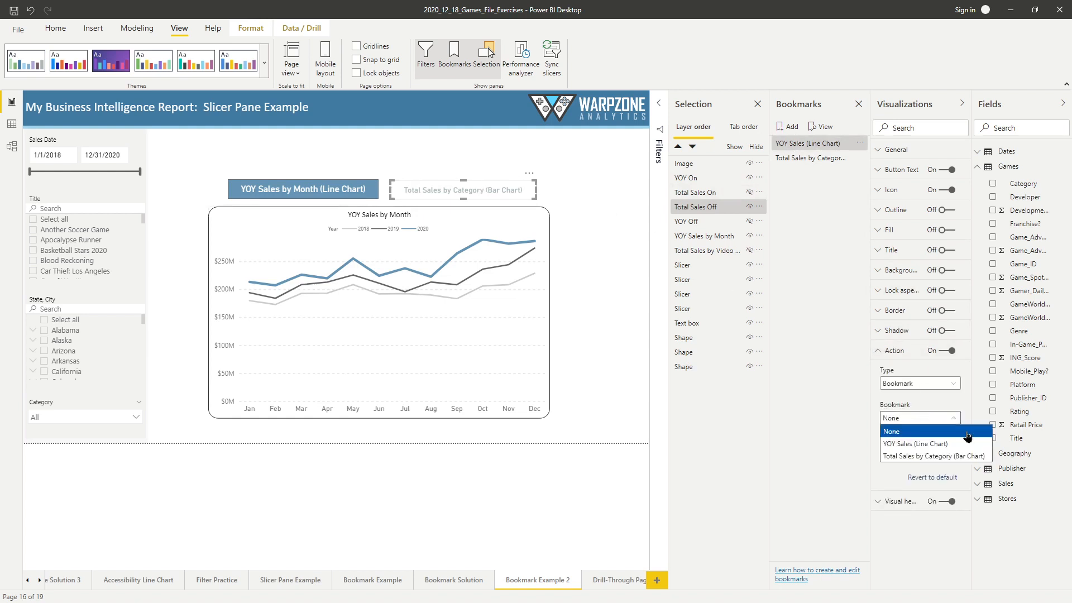
{"action": "left_click", "coordinate": [950, 460]}
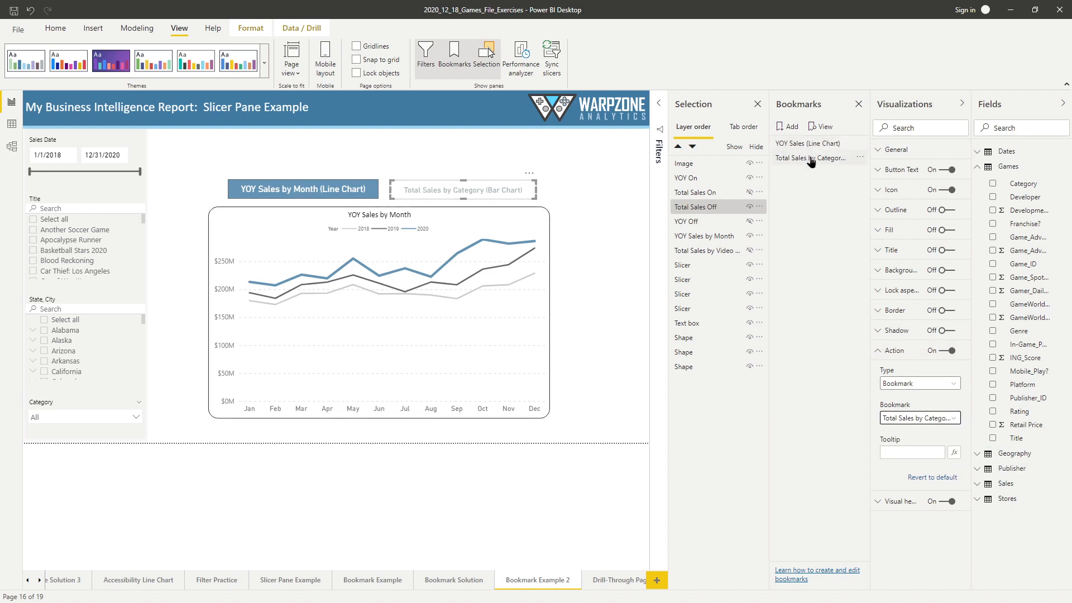
{"action": "left_click", "coordinate": [489, 195], "text": "ctrl"}
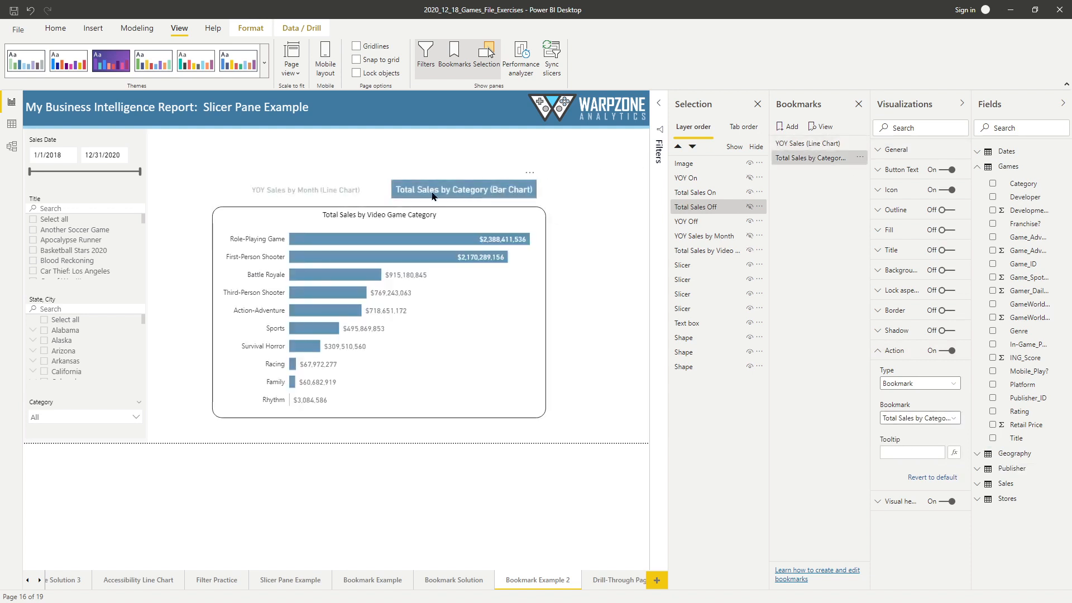
- Link the grey YOY Sales by Month button's action to the YOY Sales (Line Chart) bookmark
{"action": "left_click", "coordinate": [313, 192]}
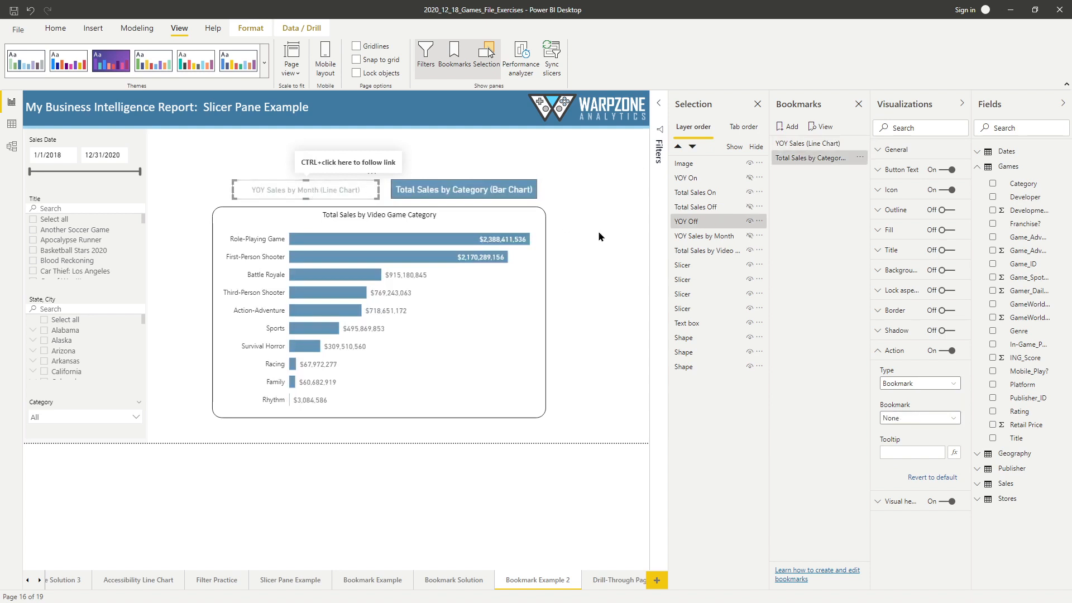
{"action": "left_click", "coordinate": [914, 418]}
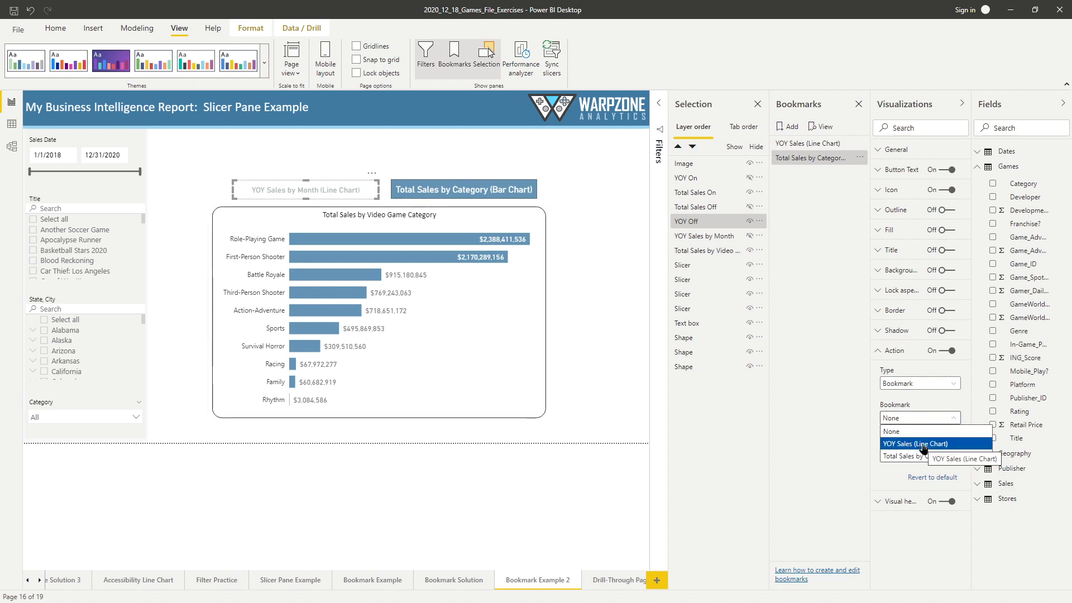
{"action": "left_click", "coordinate": [923, 445]}
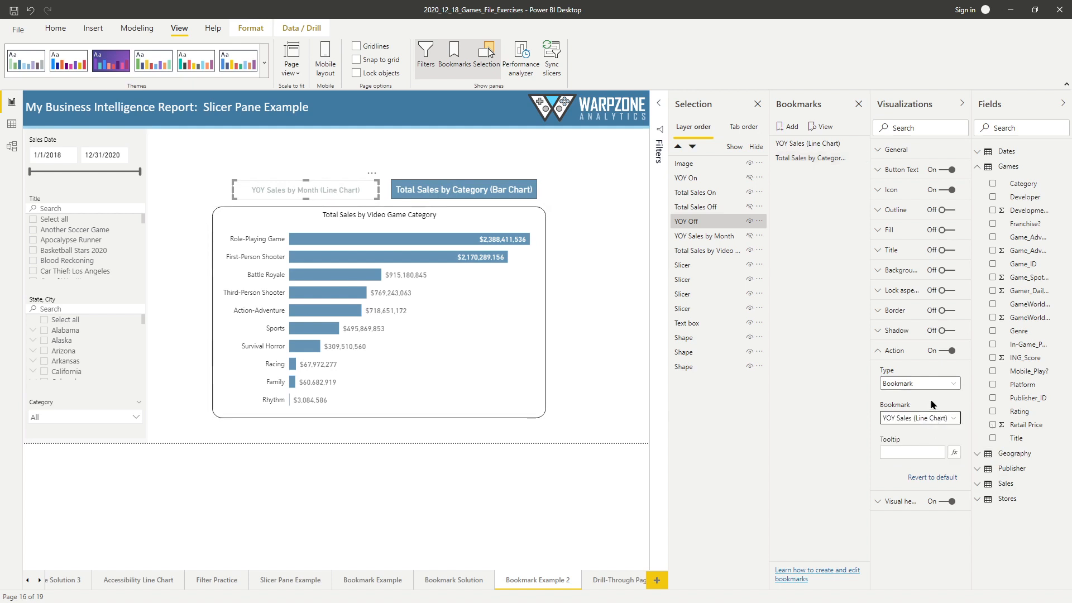
- Test both grey buttons by switching between the line chart and bar chart views, ending on the line chart
{"action": "left_click", "coordinate": [296, 191], "text": "ctrl"}
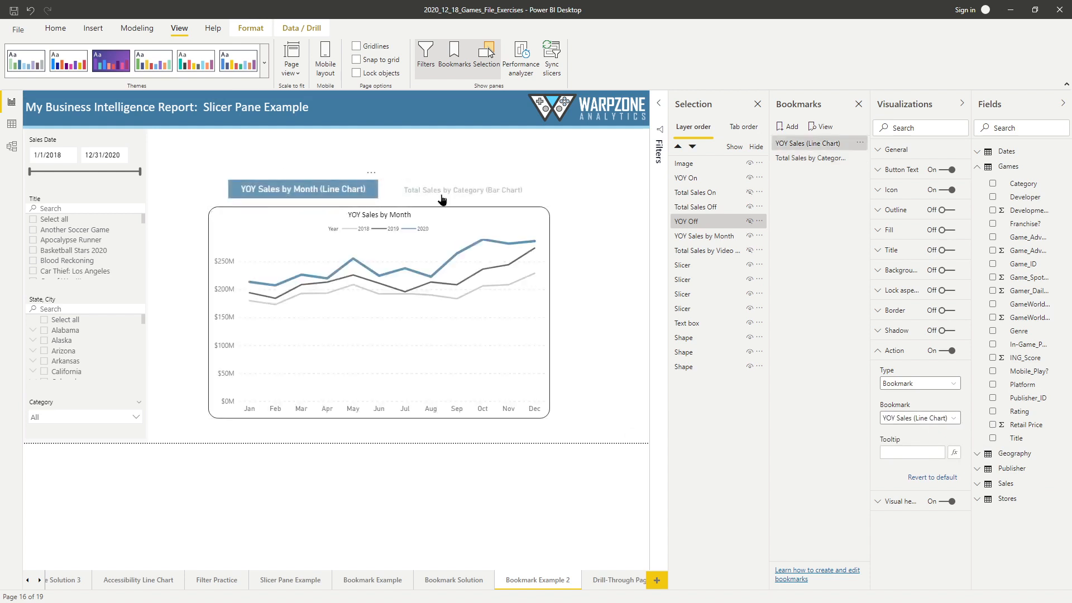
{"action": "left_click", "coordinate": [473, 194], "text": "ctrl"}
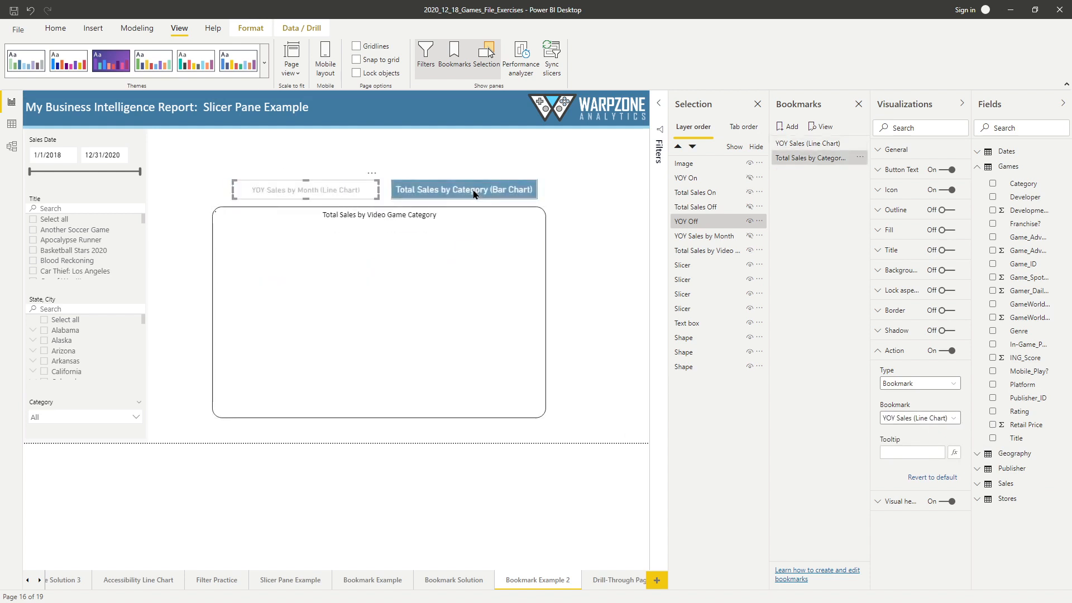
{"action": "left_click", "coordinate": [347, 189], "text": "ctrl"}
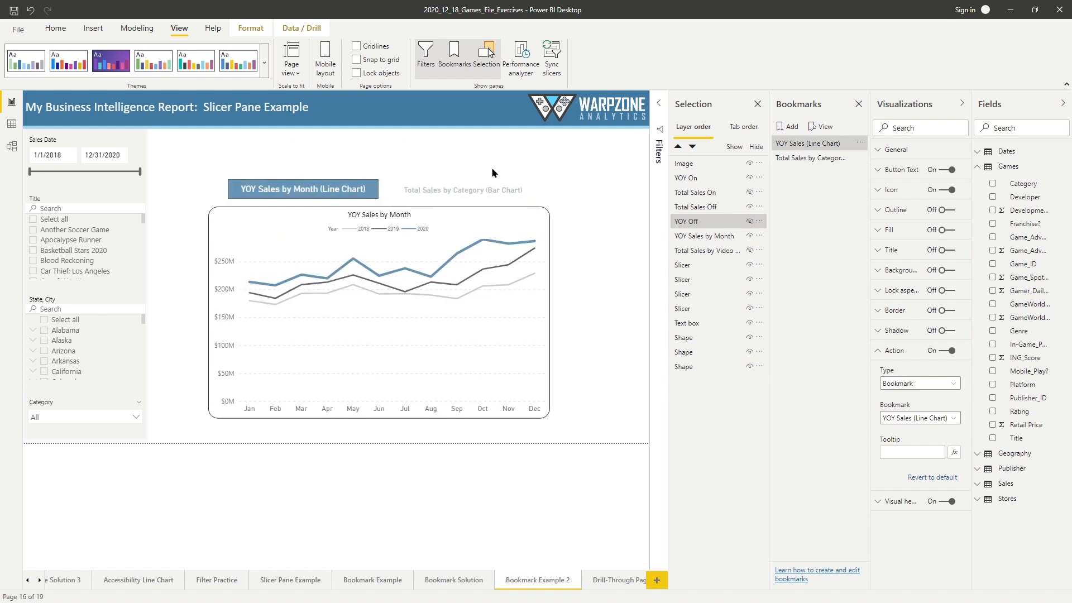